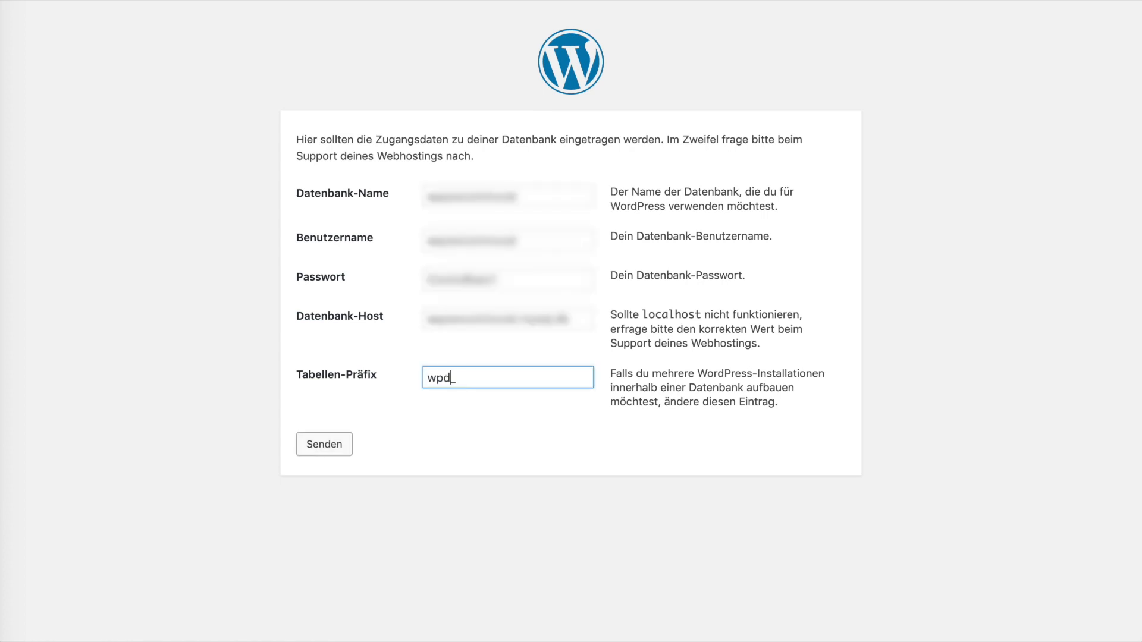
- Submit the database details and install 'WP Demo' with user demo, a confirmed weak password and admin e-mail
left_click(331, 447)
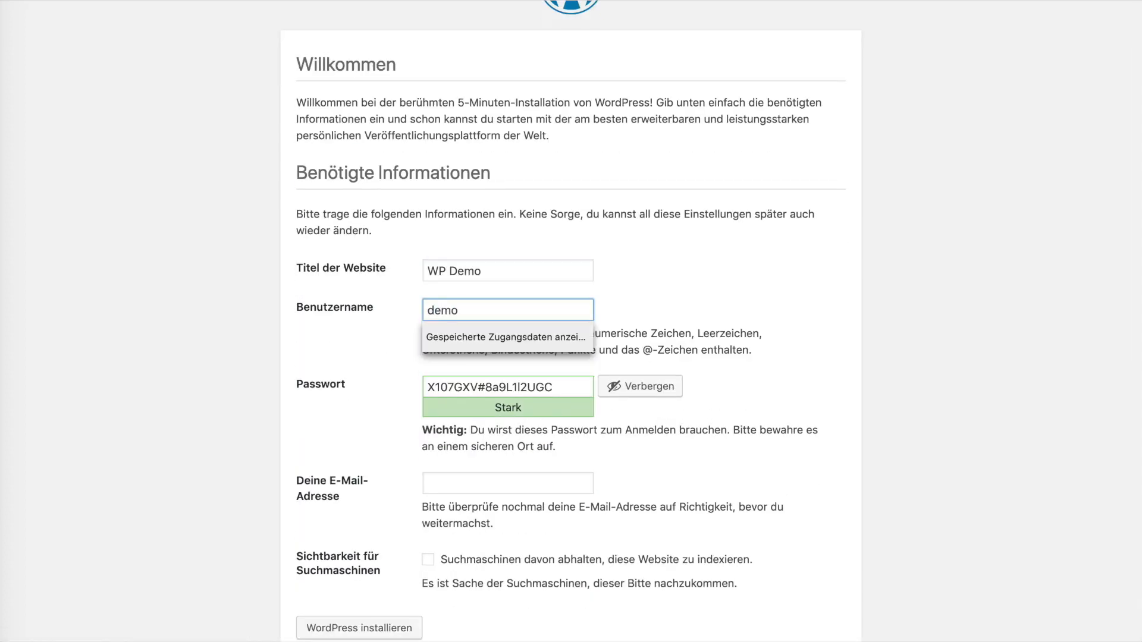
key("Tab")
scroll(443, 430, "down", 1)
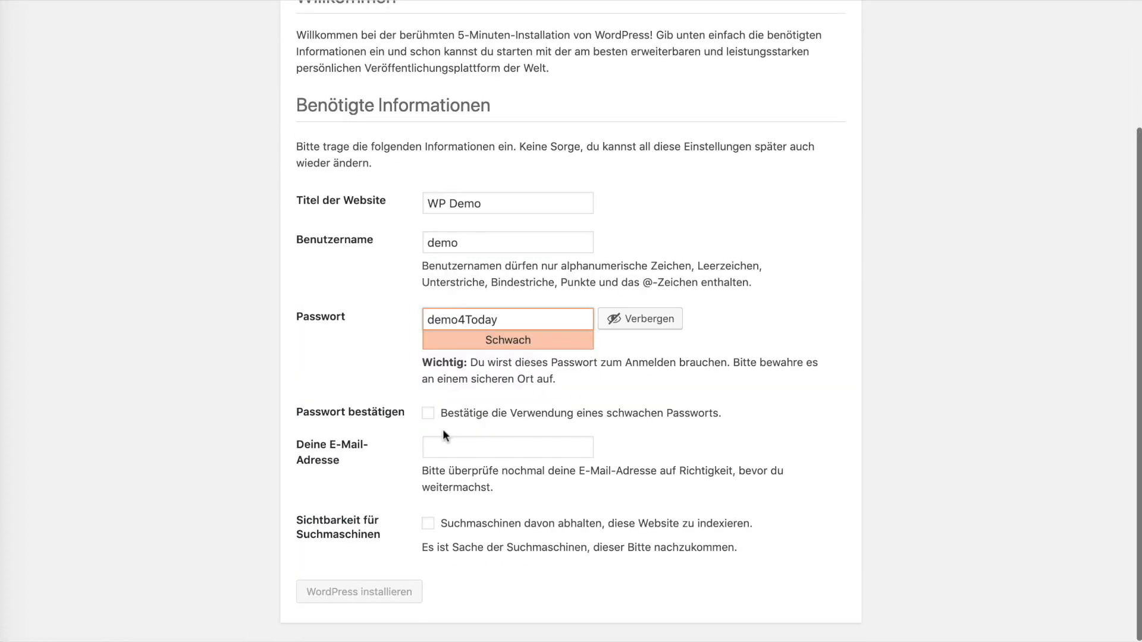
left_click(428, 421)
left_click(429, 455)
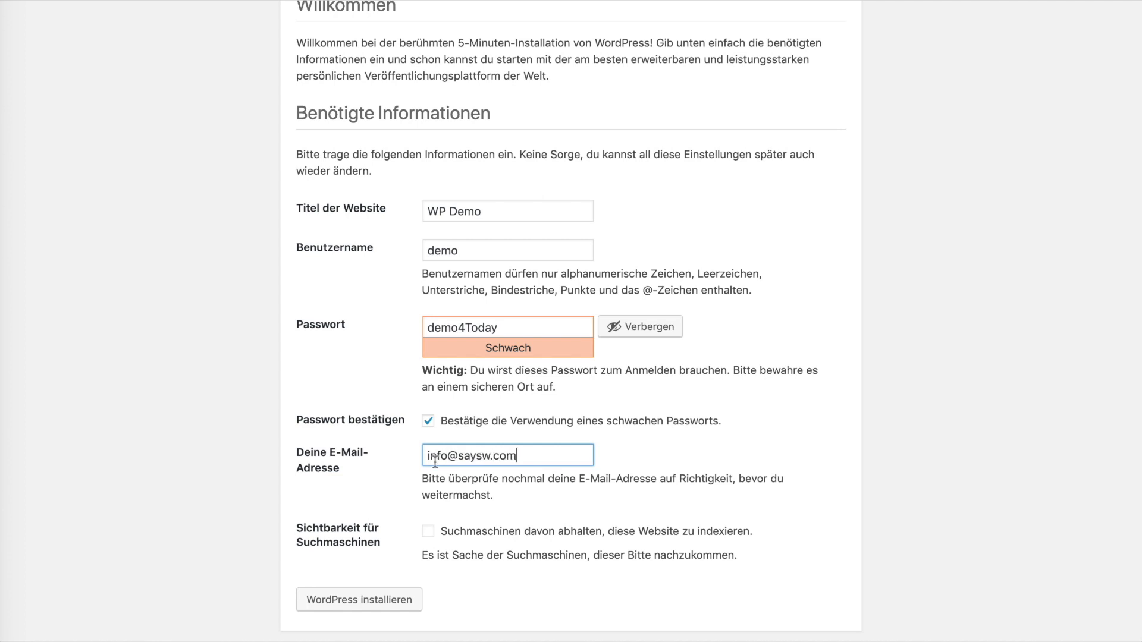
left_click(359, 600)
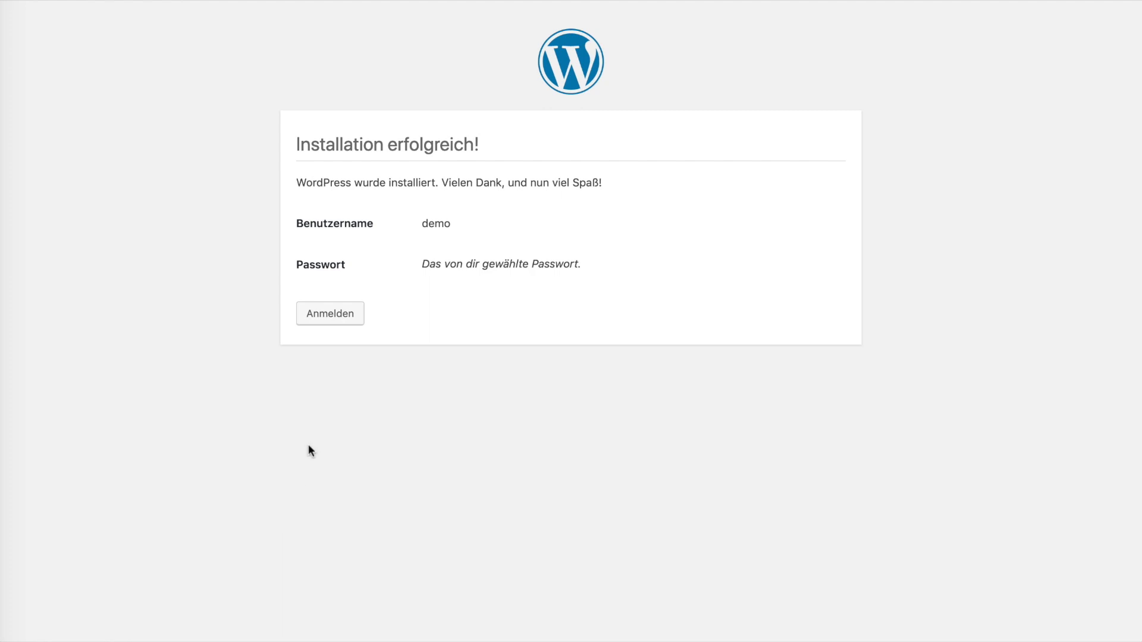
- Log in to the admin area as demo with the account password
left_click(317, 319)
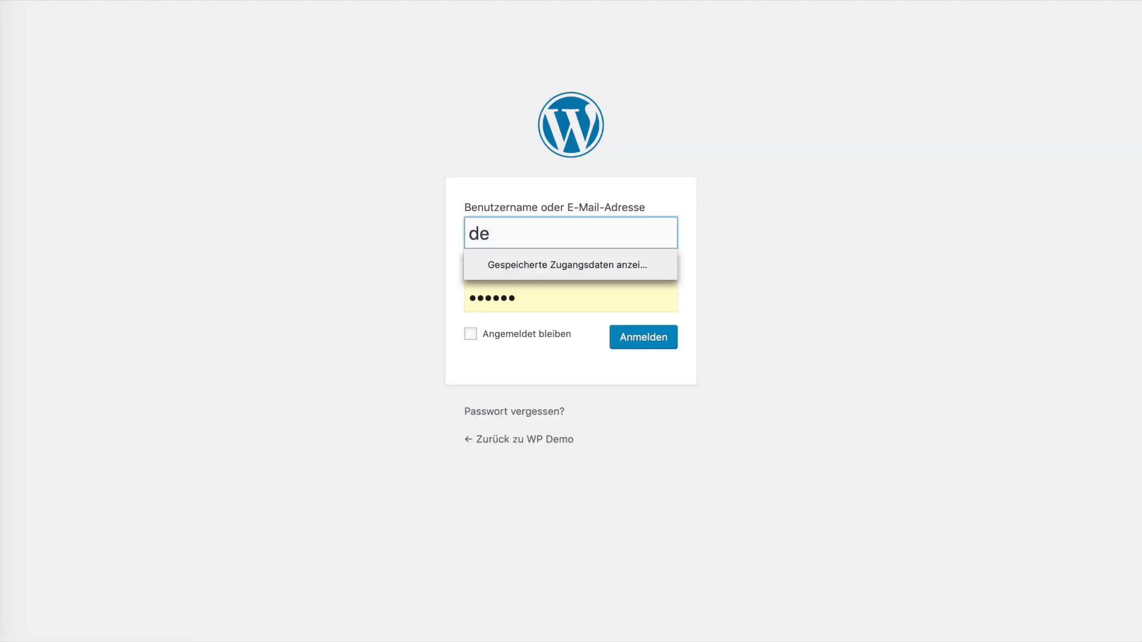
key("Tab")
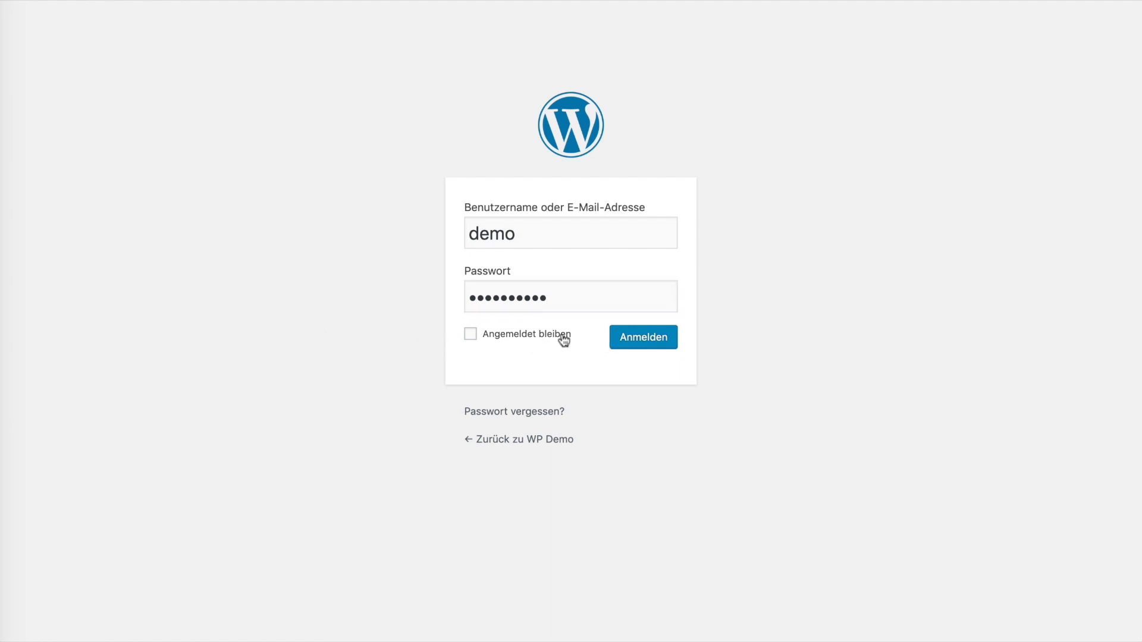
left_click(644, 342)
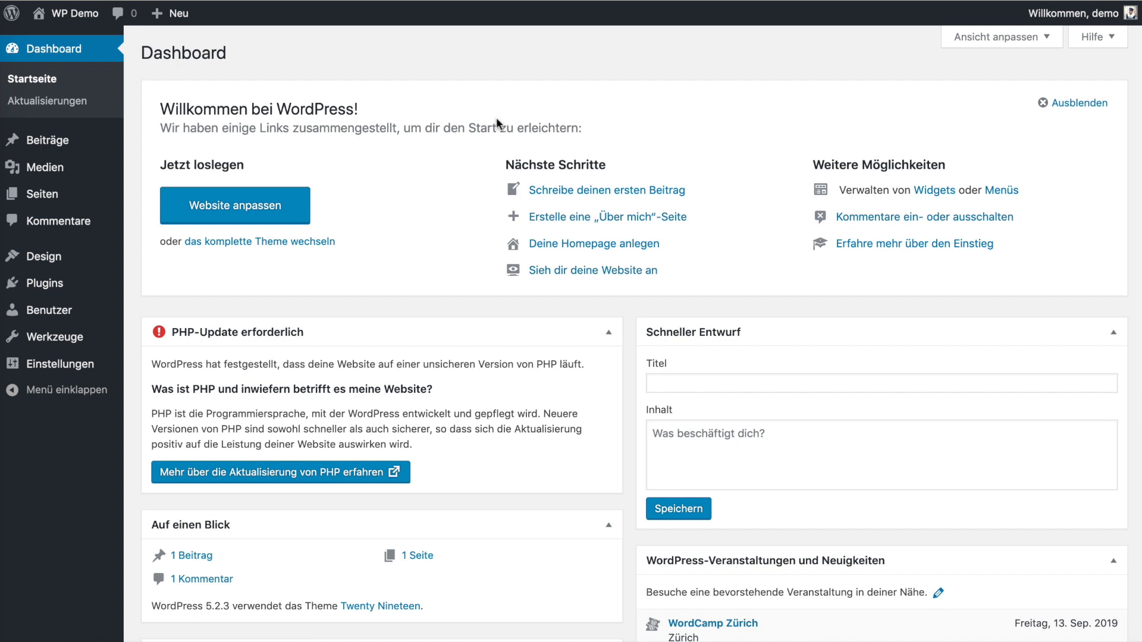
- View the WP Demo front page, then return to the Dashboard
mouse_move(80, 13)
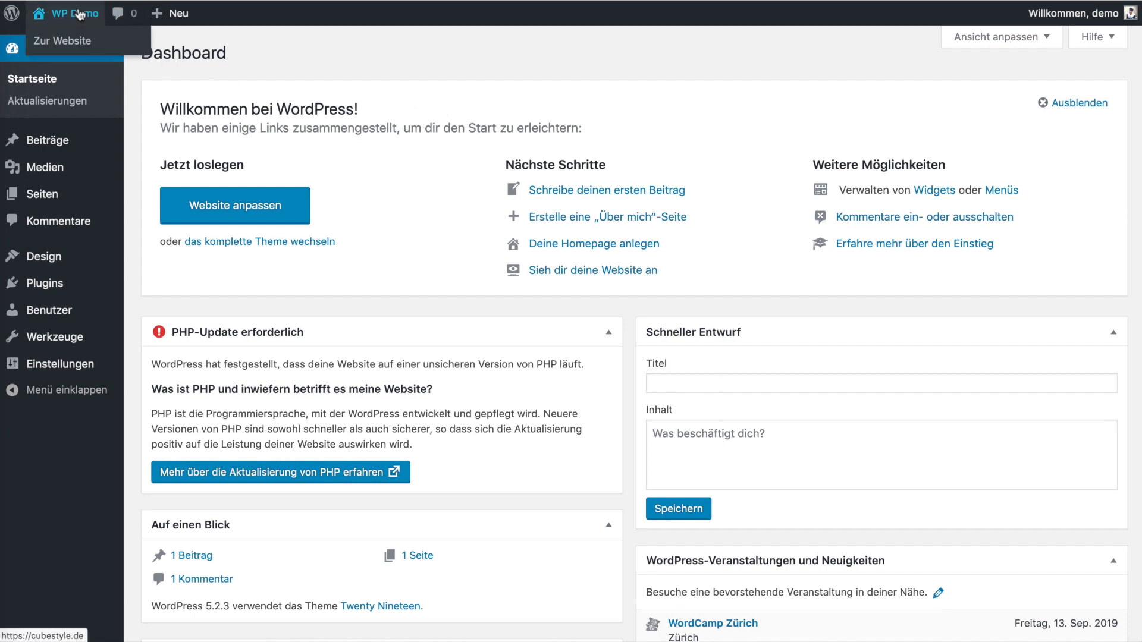
left_click(83, 39)
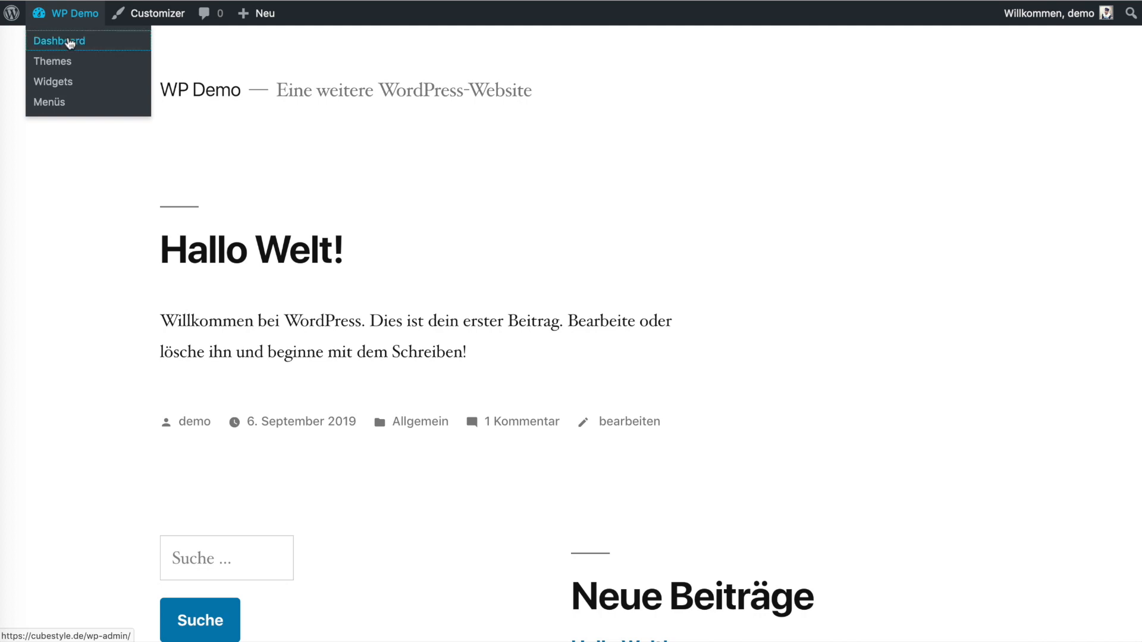
left_click(70, 40)
- Search Add Plugins for 'Tracking Code Manager', install it and activate it
mouse_move(47, 283)
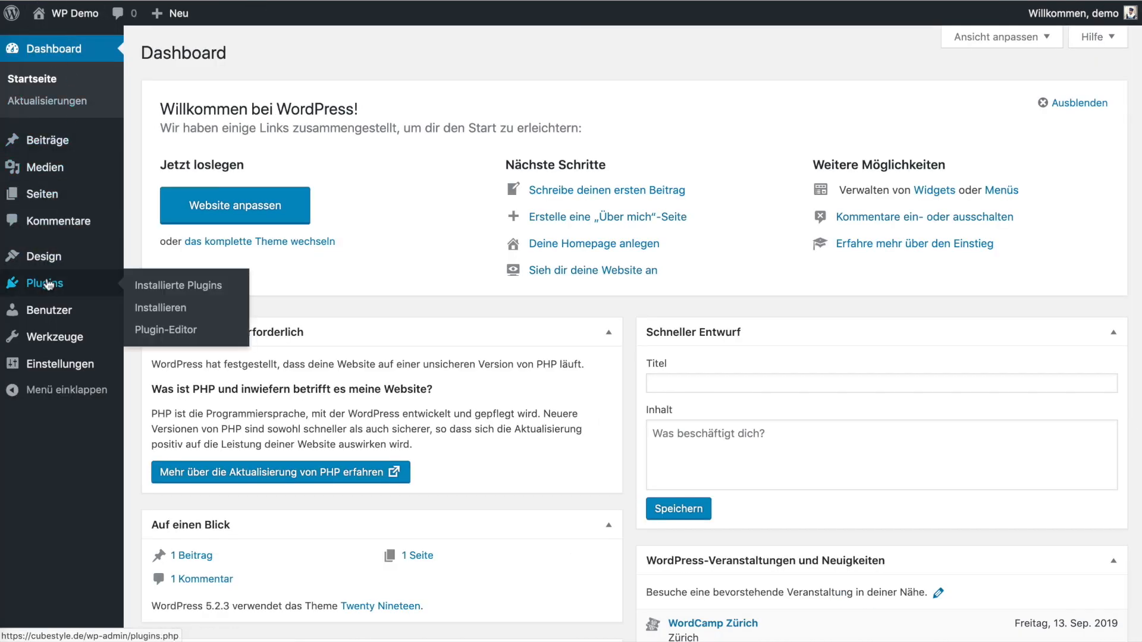
left_click(156, 307)
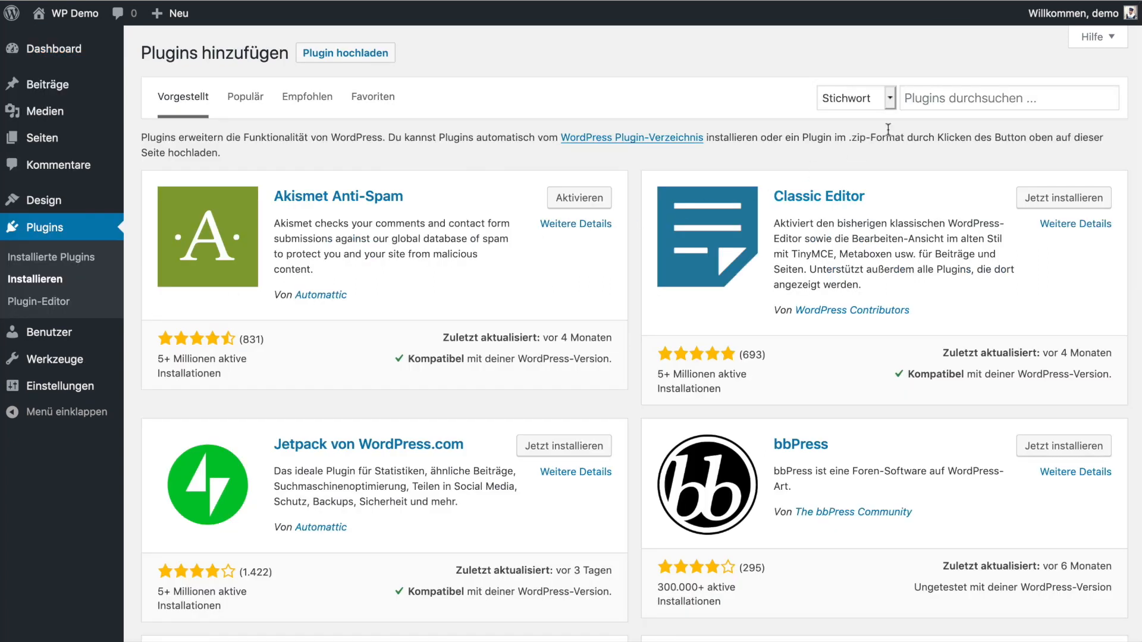
left_click(924, 103)
type("Tracking Code Manager")
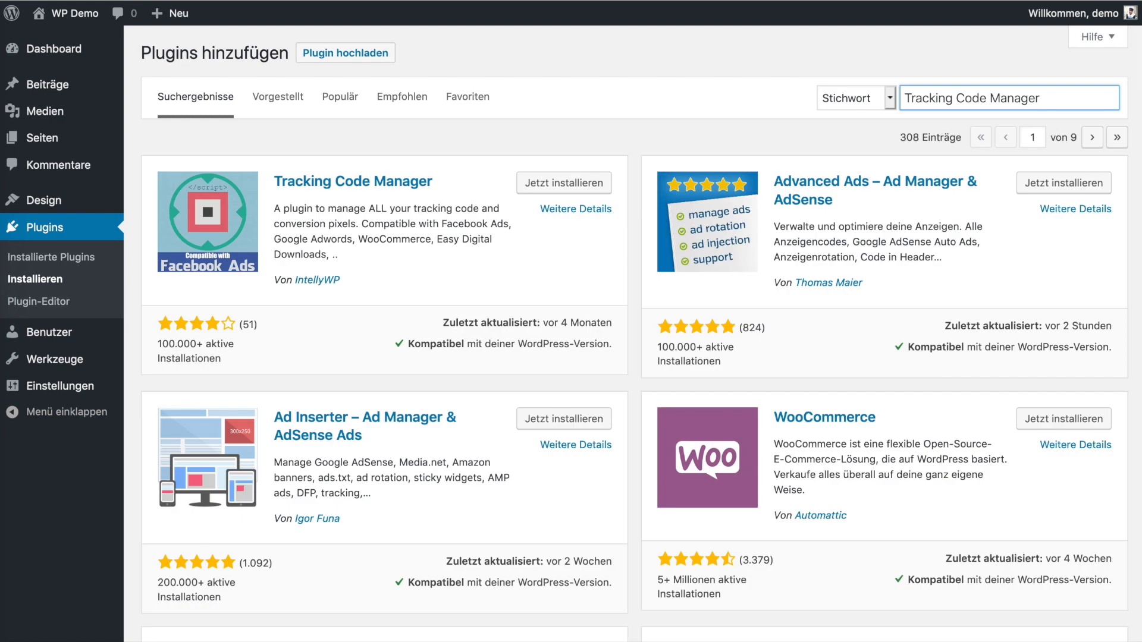
left_click(596, 186)
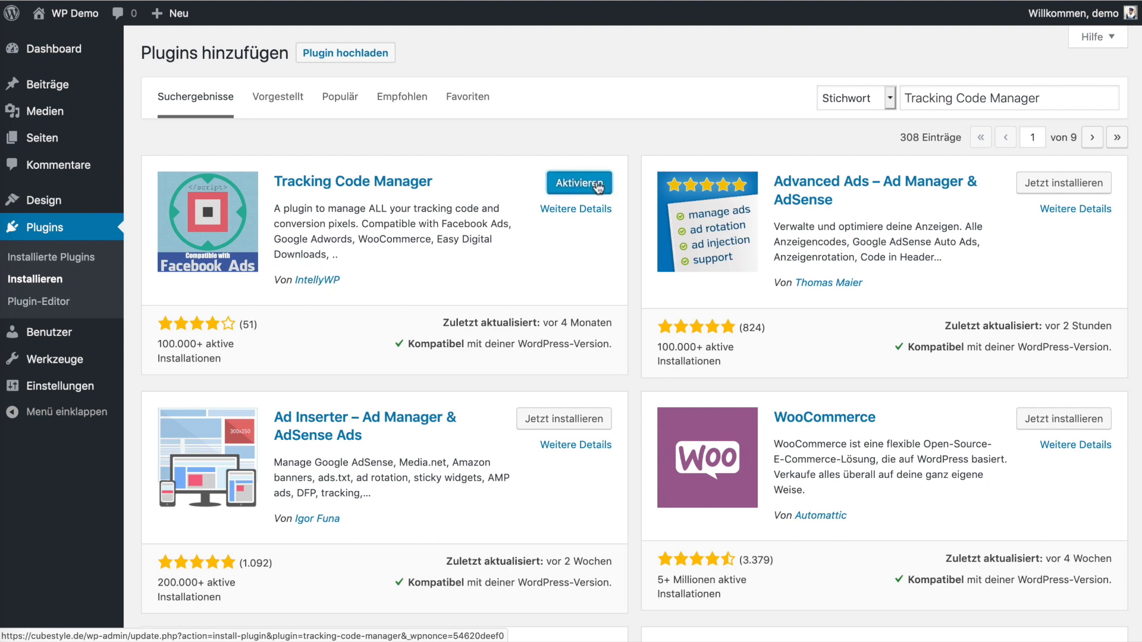
left_click(597, 186)
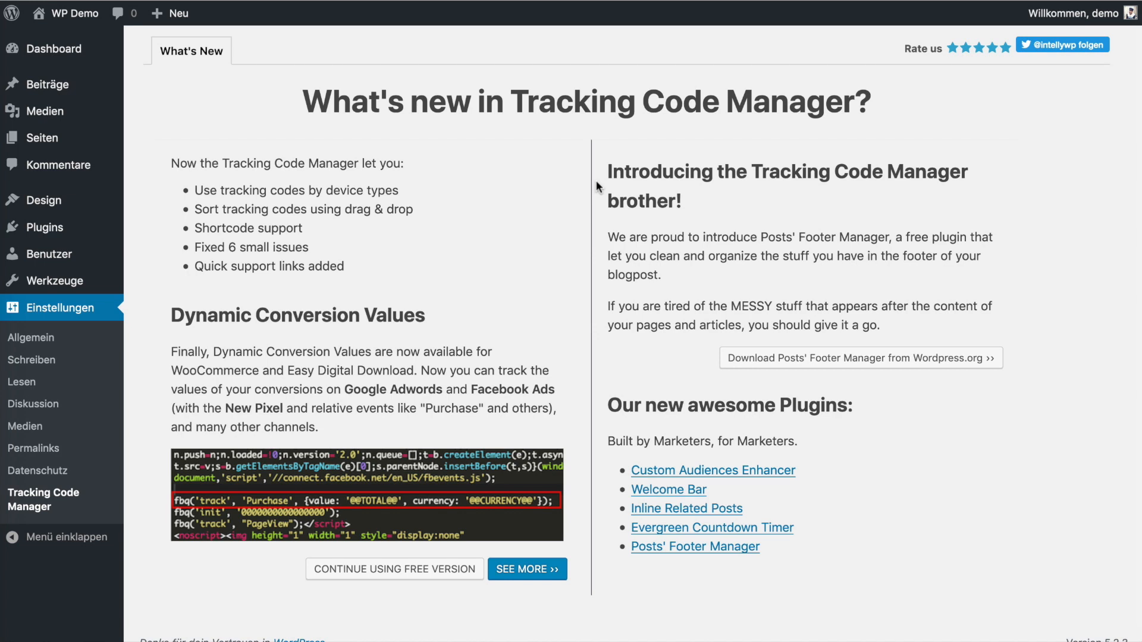
- Continue with the free version and add a new tracking code named 'Any name you like', ready for code
left_click(398, 569)
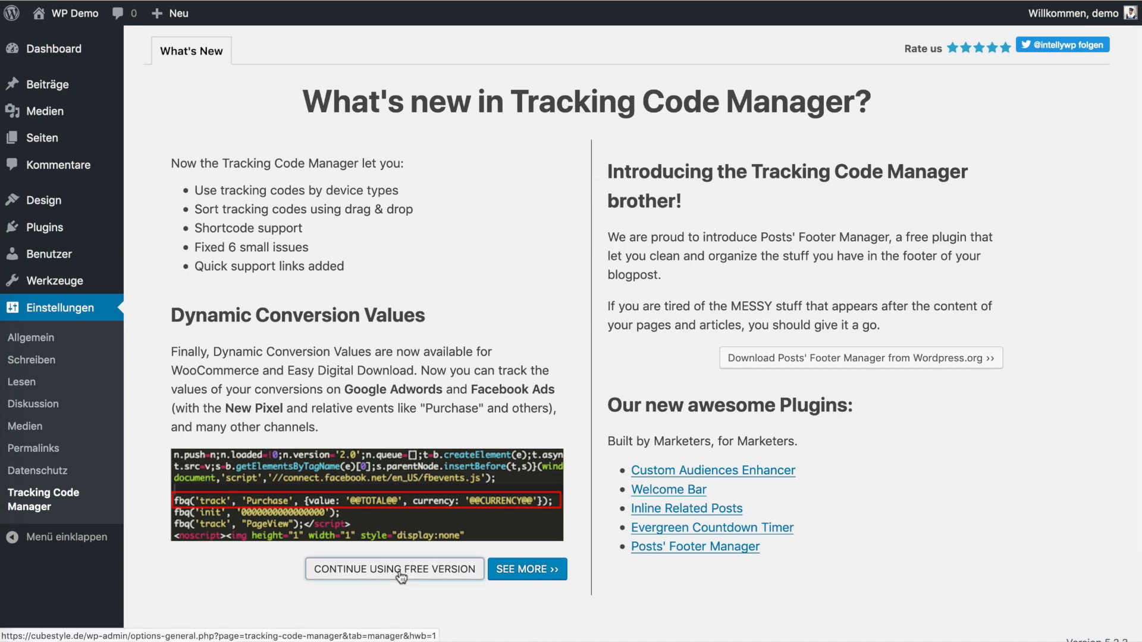
left_click(445, 145)
left_click(436, 170)
type("Any name you like.... SAYSW")
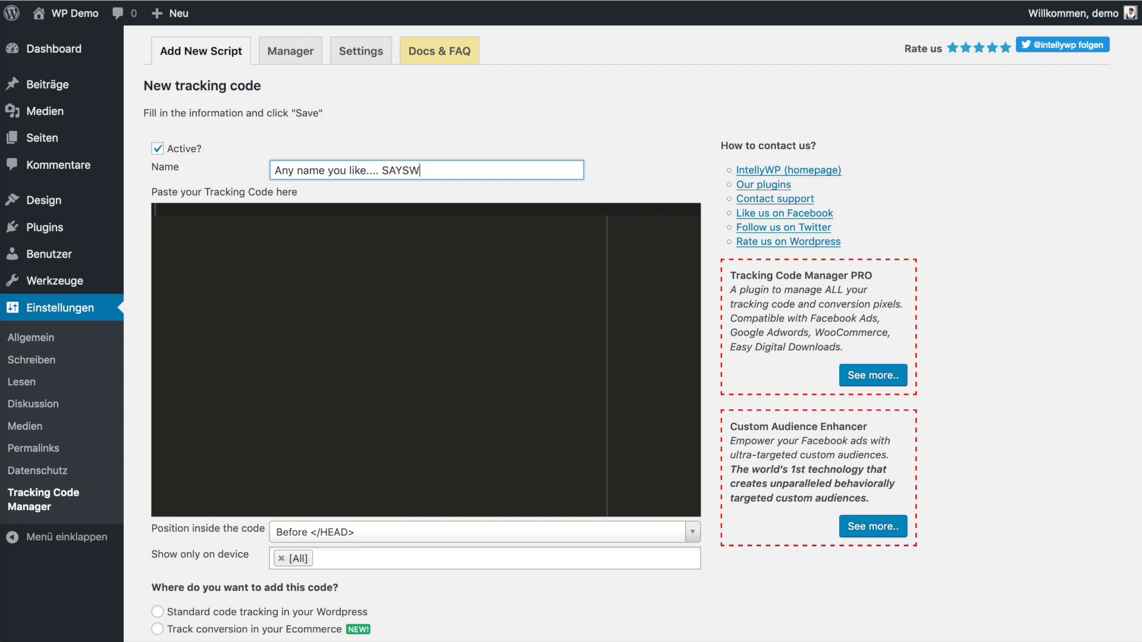
left_click(388, 233)
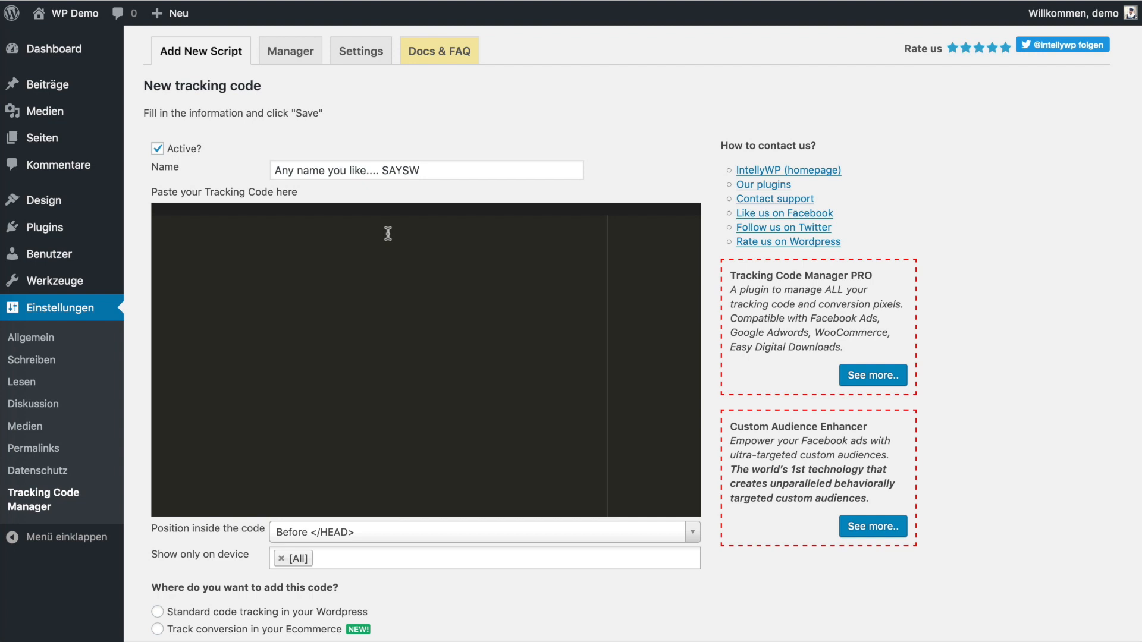
scroll(388, 233, "down", 4)
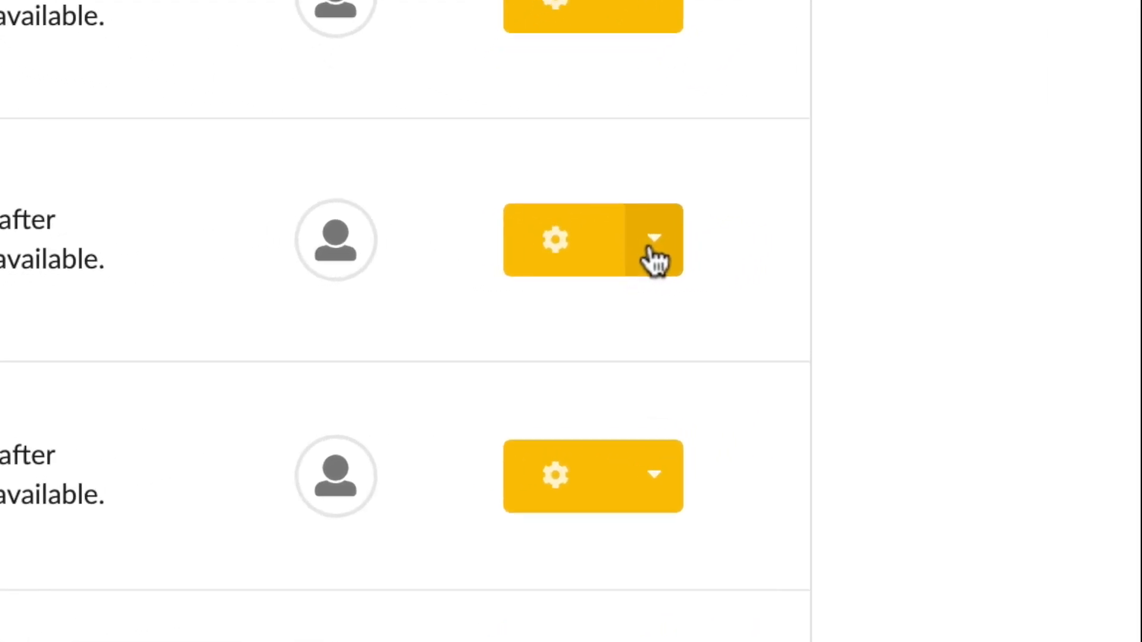
- Copy the second SaySW video's widget integration code and paste it into the tracking code editor
left_click(654, 257)
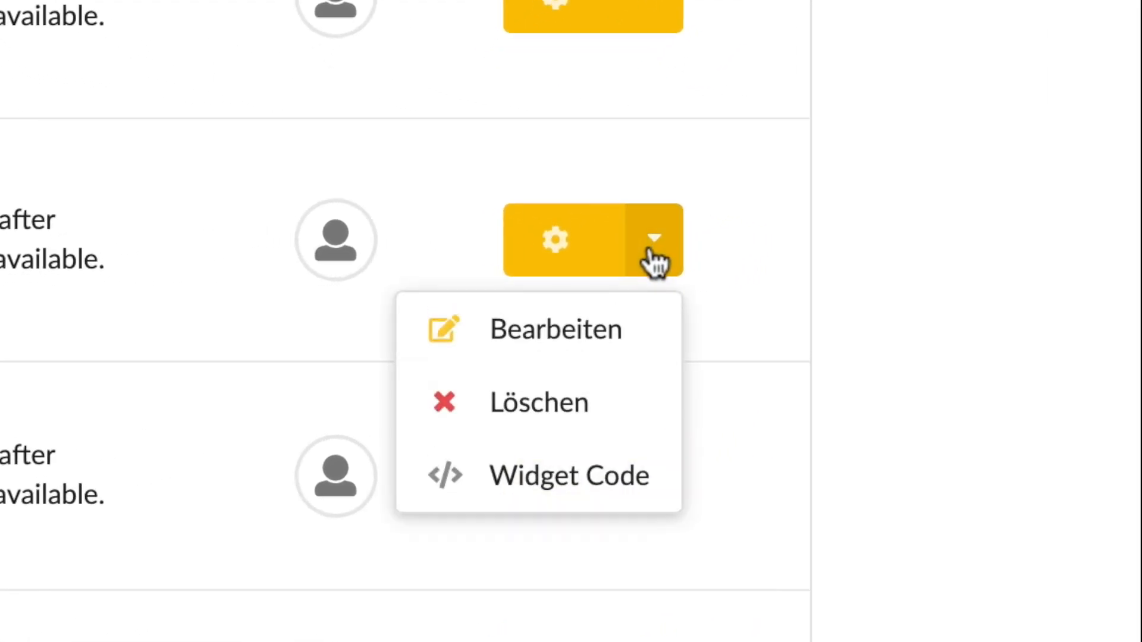
left_click(541, 478)
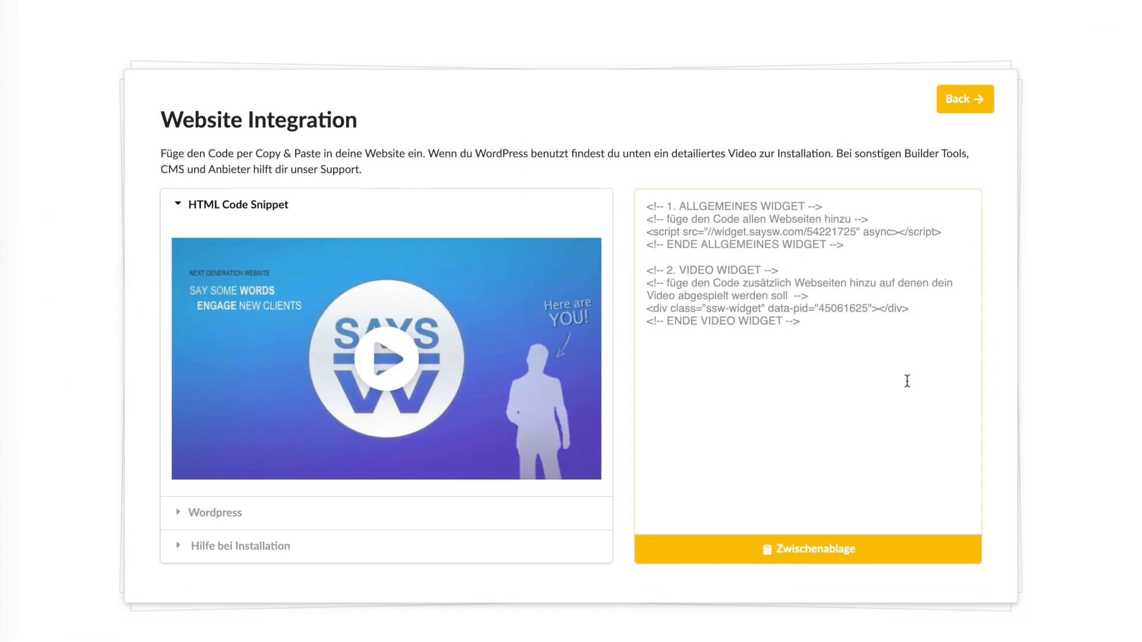
left_click(822, 550)
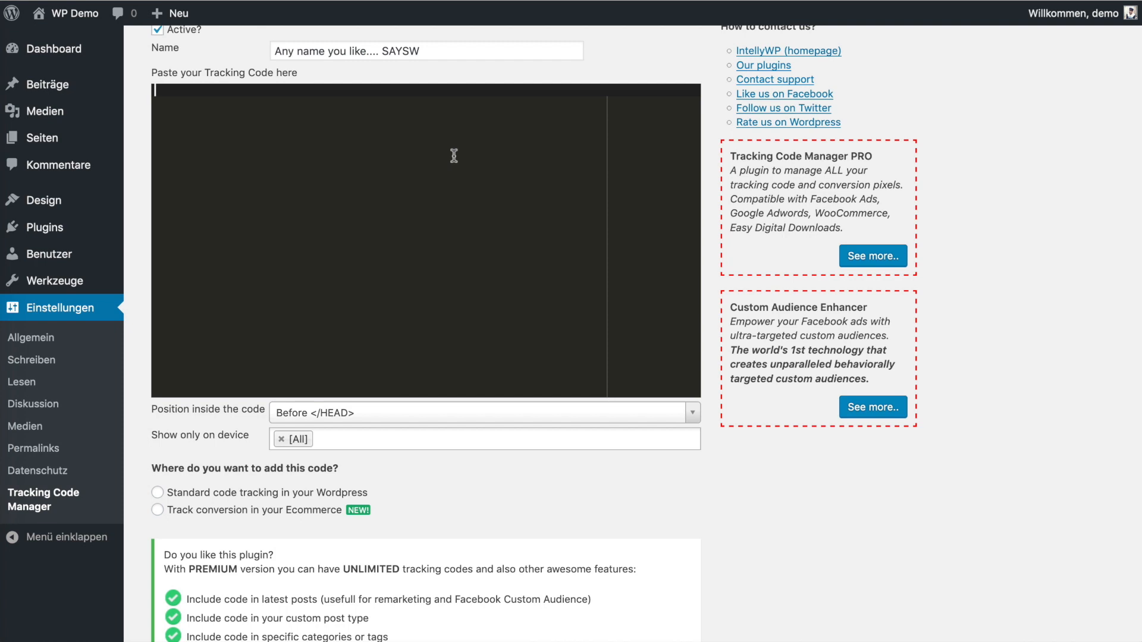
type("<!-- 1. ALLGEMEINES WIDGET --> <!-- füge den Code allen Webseiten hinzu --> <script src=\"//widget.saysw.com/54221725\" async></script> <!-- ENDE ALLGEMEINES WIDGET -->  <!-- 2. VIDEO WIDGET --> <!-- füge den Code zusätzlich Webseiten hinzu auf denen dein Video abgespielt werden soll  --> <div class=\"ssw-widget\" data-pid=\"45061625\"></div> <!-- ENDE VIDEO WIDGET -->")
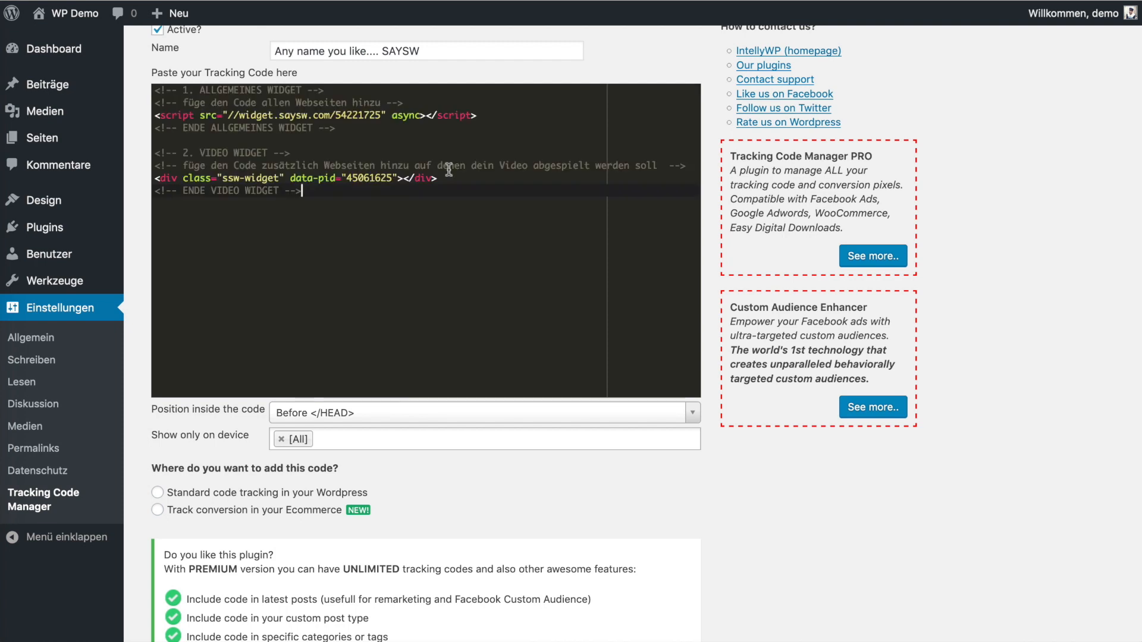
- Set standard code tracking on the whole website and save the tracking code
left_click(172, 494)
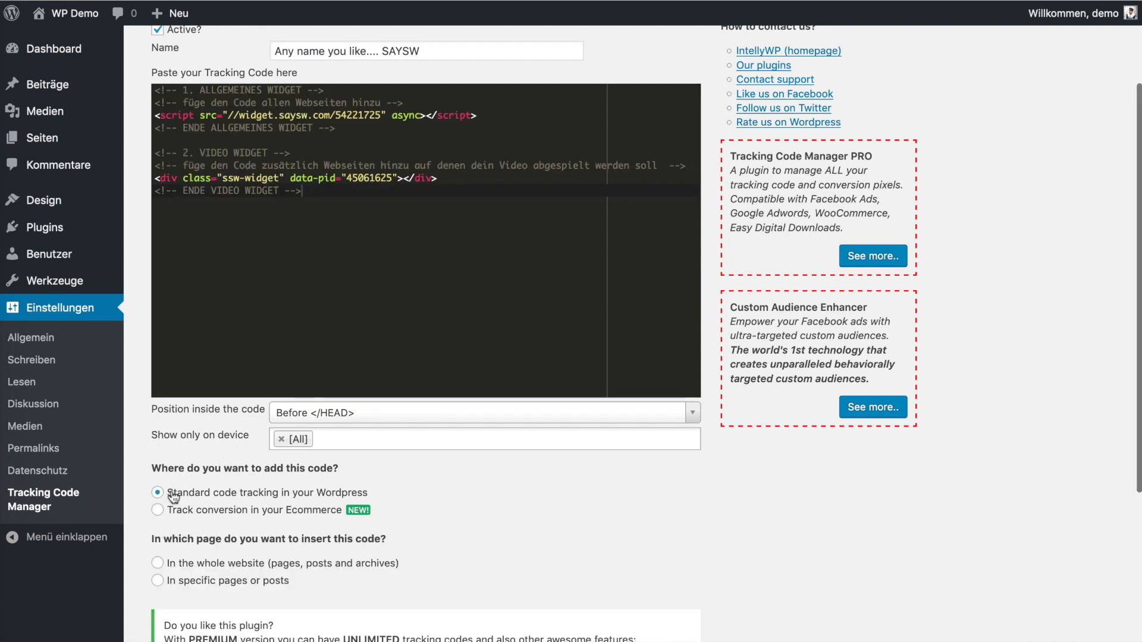
left_click(176, 565)
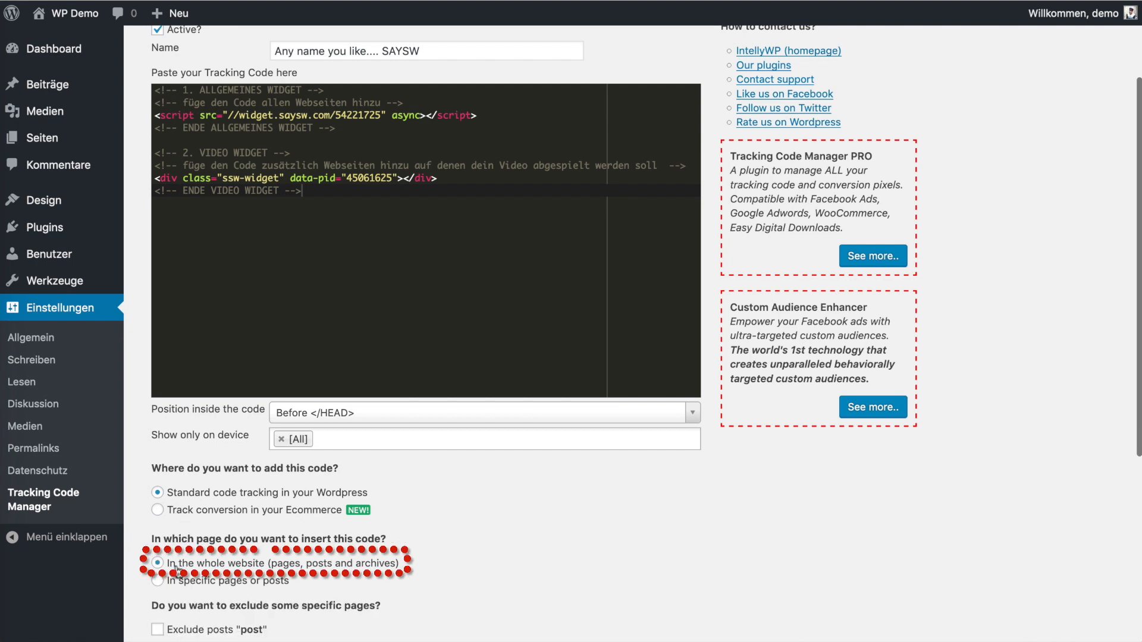
scroll(178, 553, "down", 3)
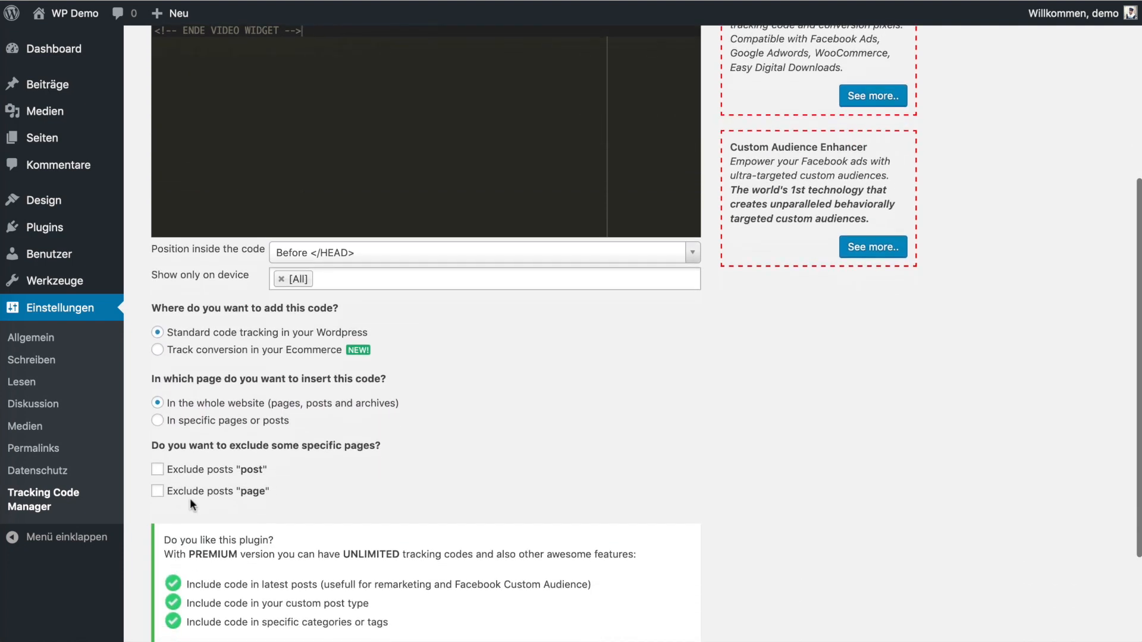
scroll(190, 498, "down", 2)
left_click(170, 573)
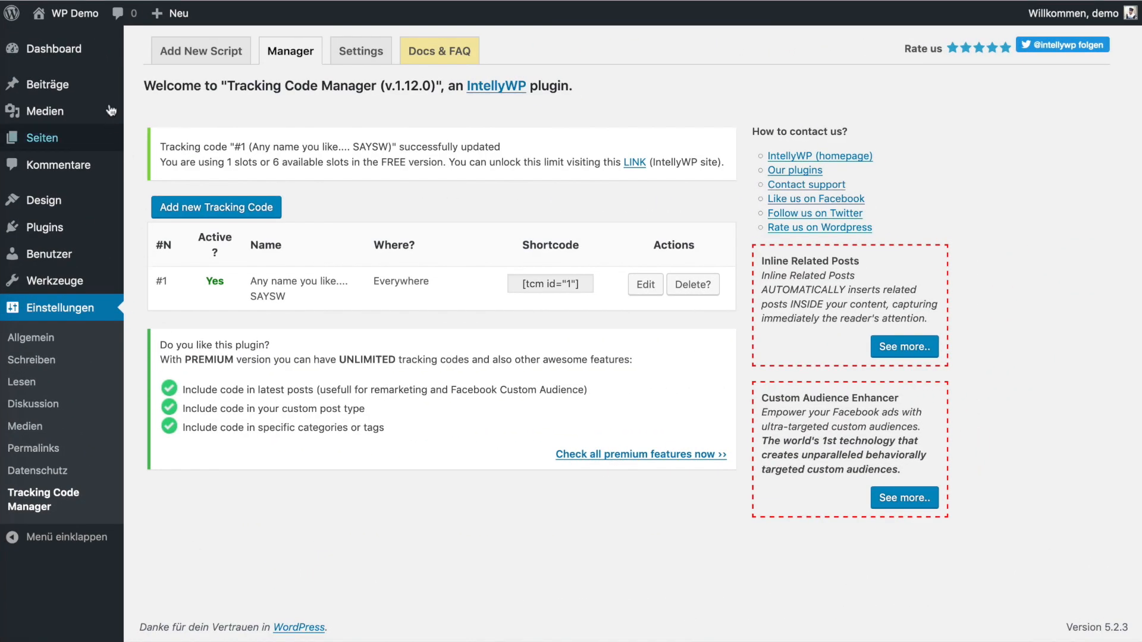
- Check the widget on the live site, then return via the Dashboard to Settings > Tracking Code Manager
mouse_move(82, 23)
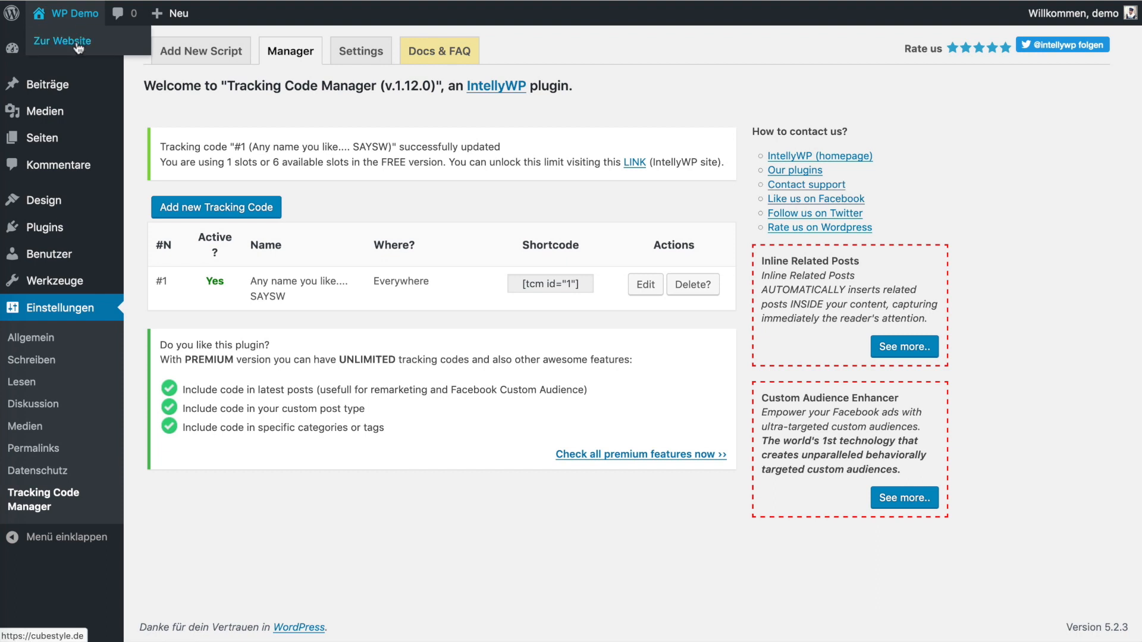
left_click(76, 42)
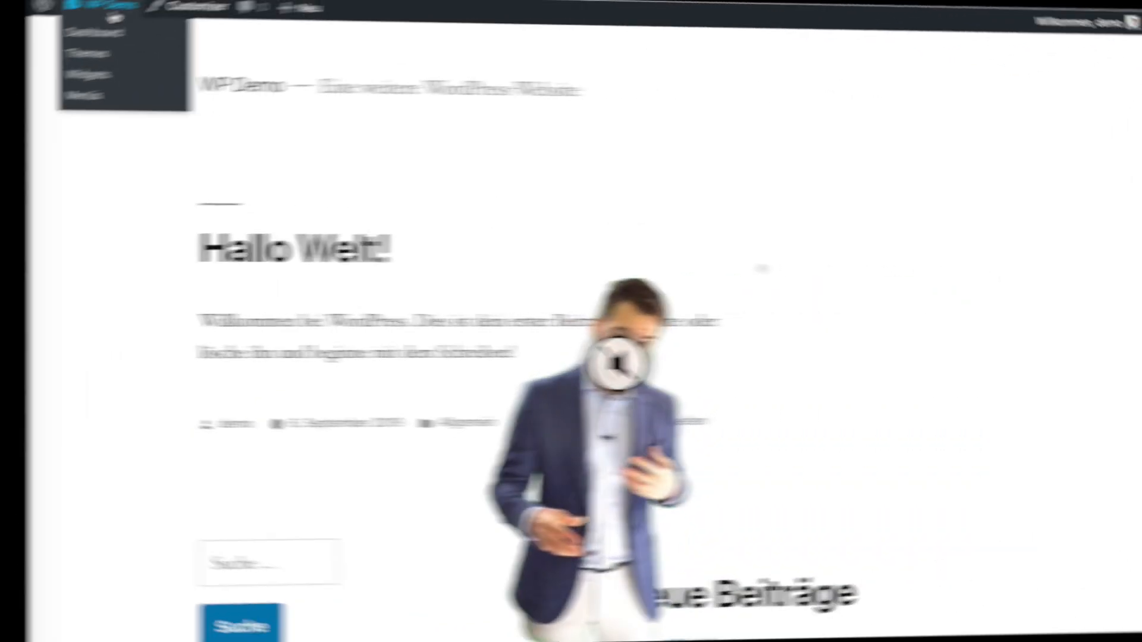
left_click(71, 41)
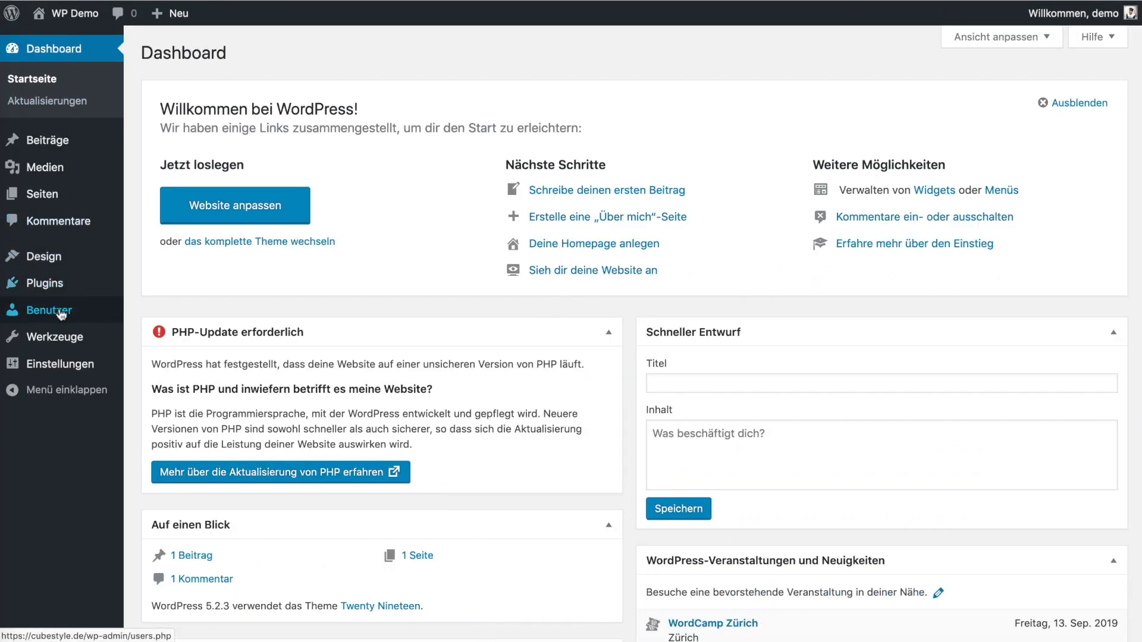
mouse_move(57, 366)
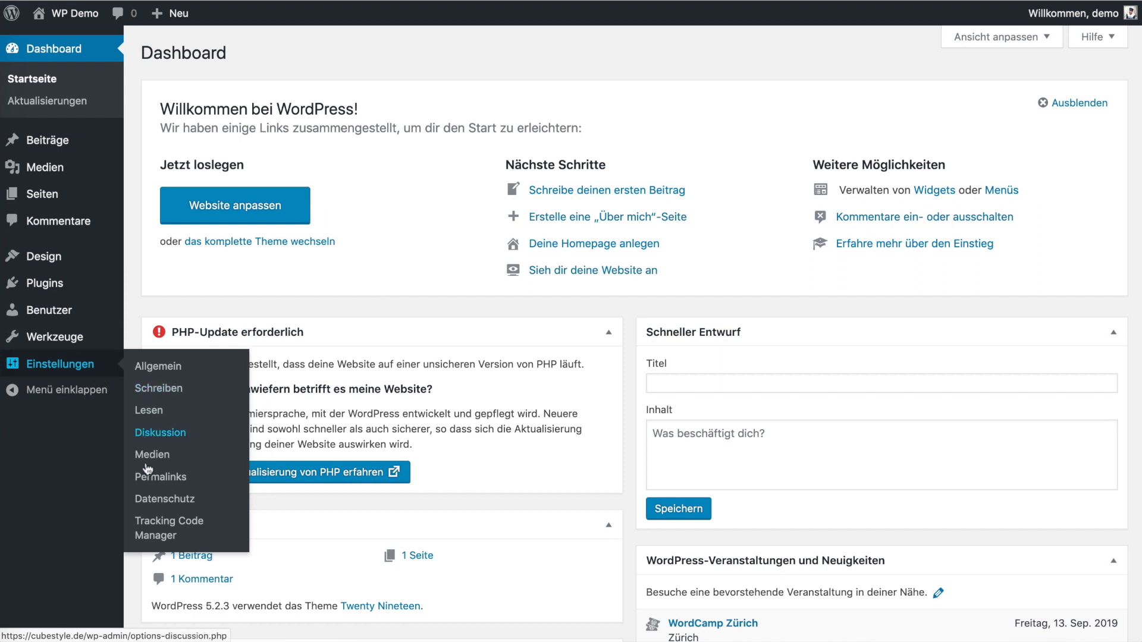
left_click(152, 527)
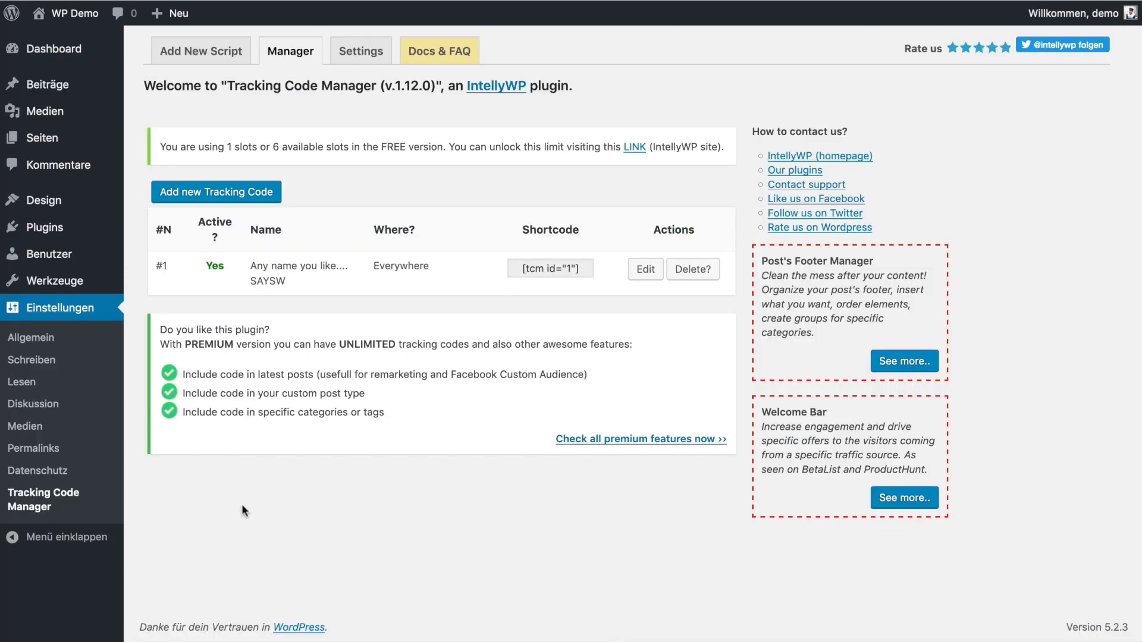
- Open tracking code #1 and rename it 'SAYSW Tracking on all pages'
left_click(631, 273)
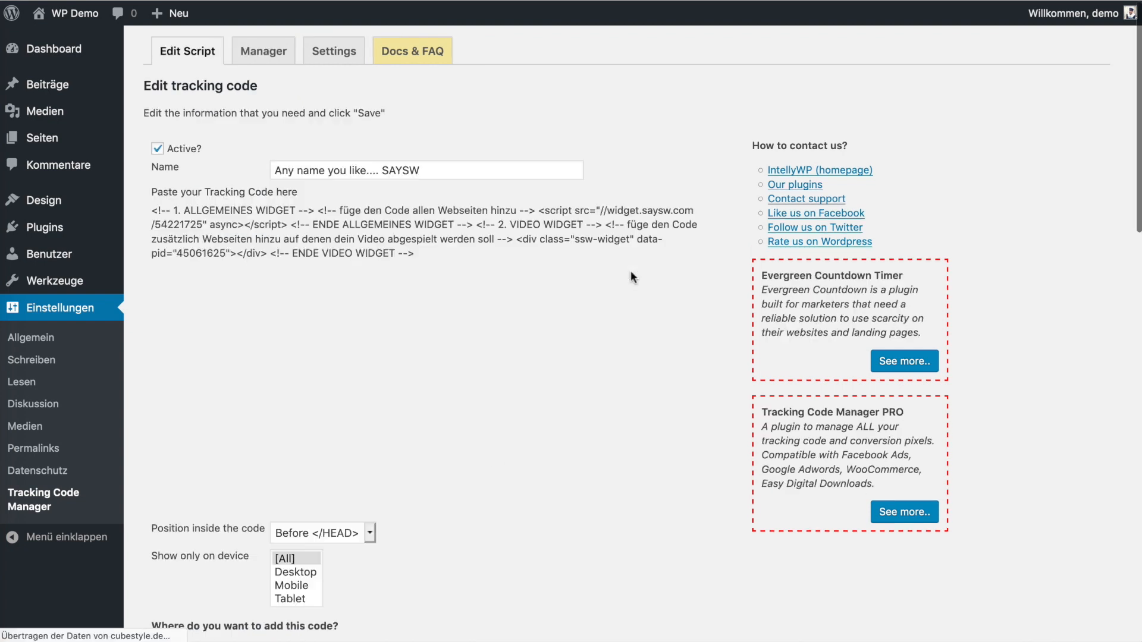
left_click(474, 172)
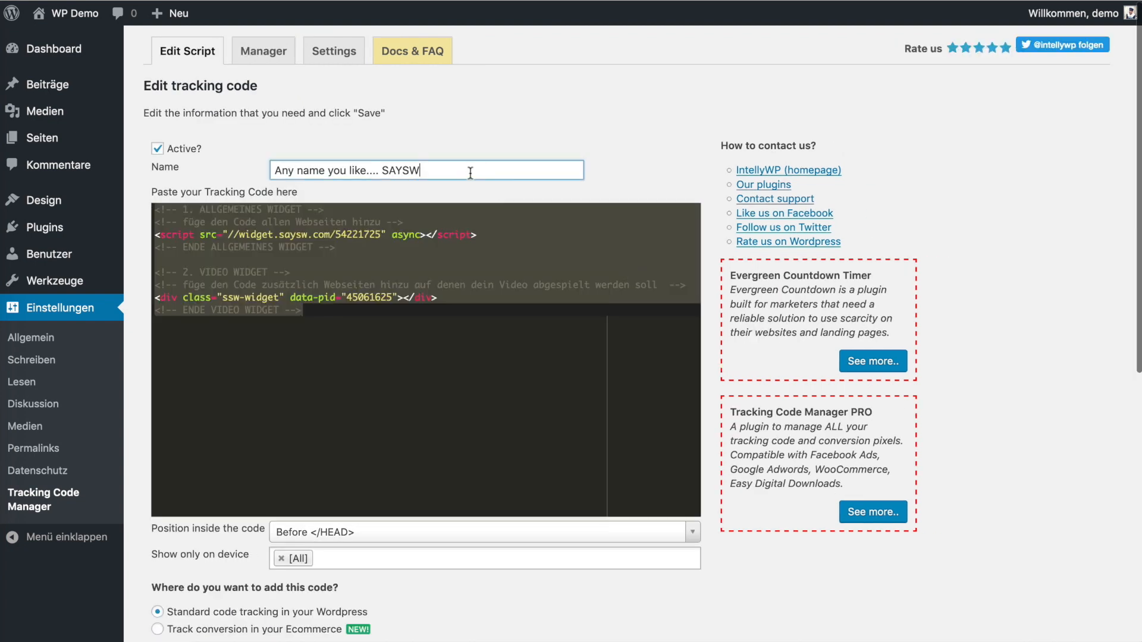
key("super+a")
type("SAYSW Tracking on all pages")
- Trim the code to just the general SaySW script line, removing the video widget block and comments
left_click(447, 260)
left_click_drag(395, 337, 43, 262)
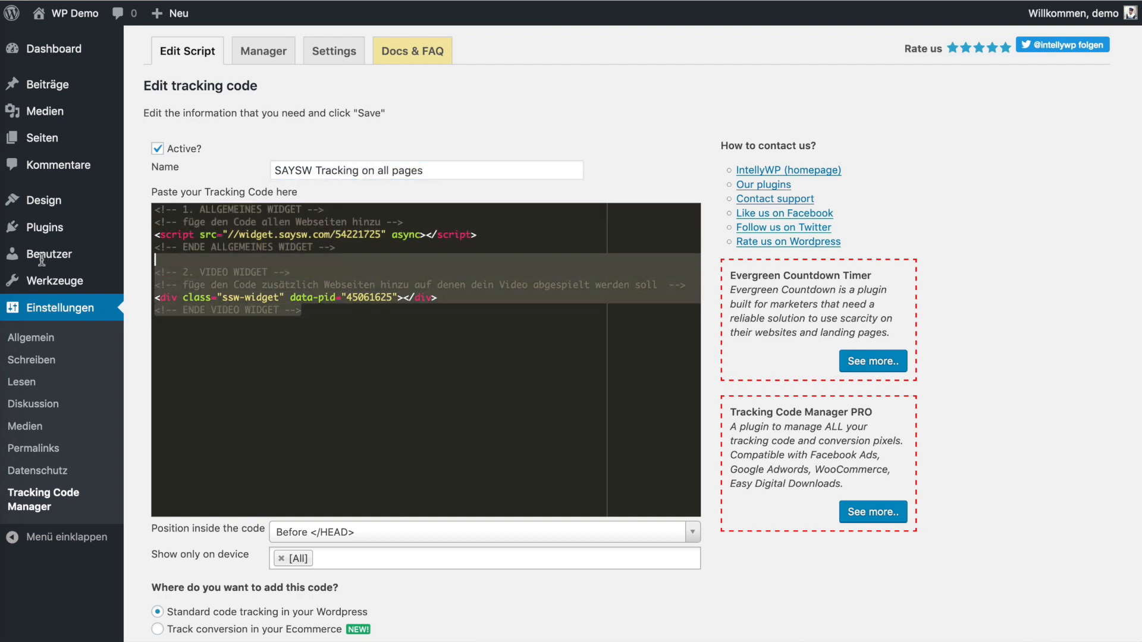
key("BackSpace")
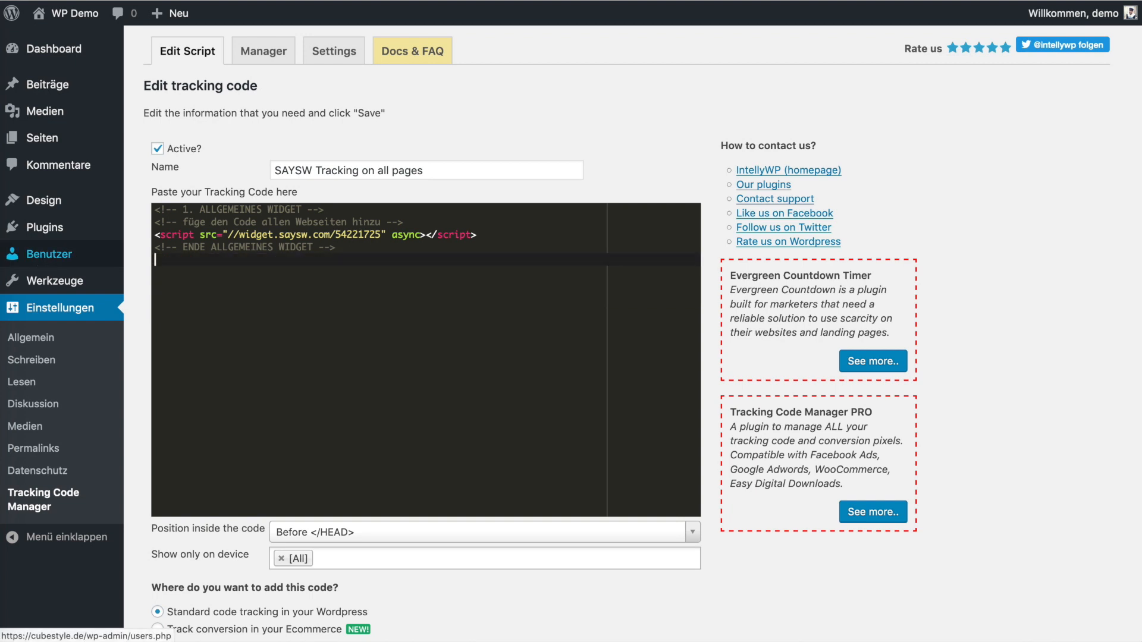
scroll(237, 416, "down", 1)
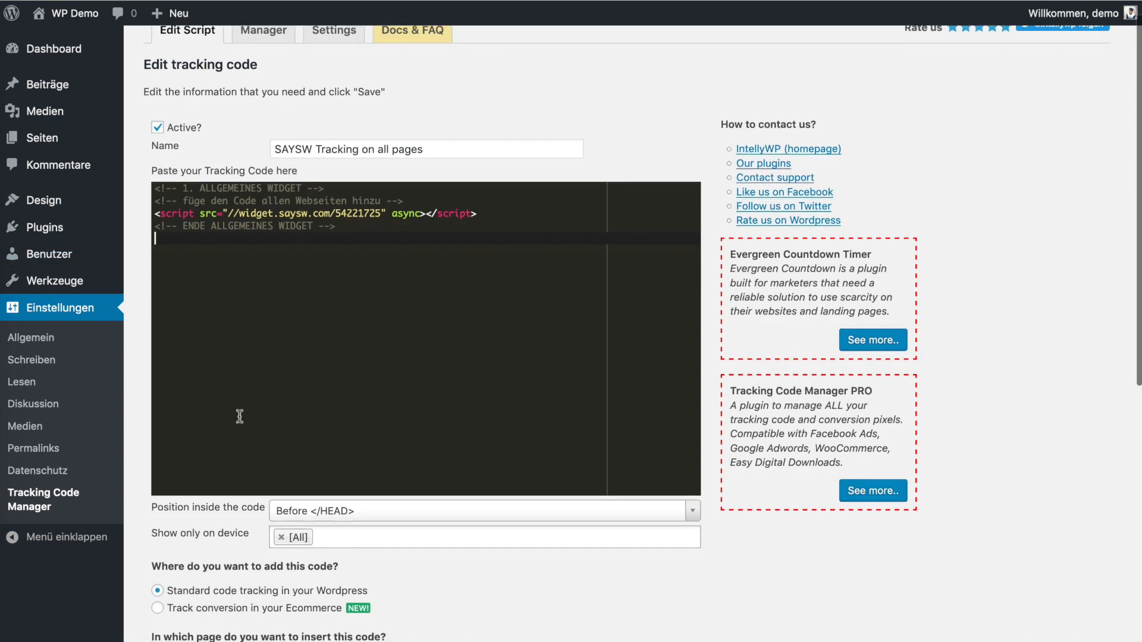
key("ctrl+z")
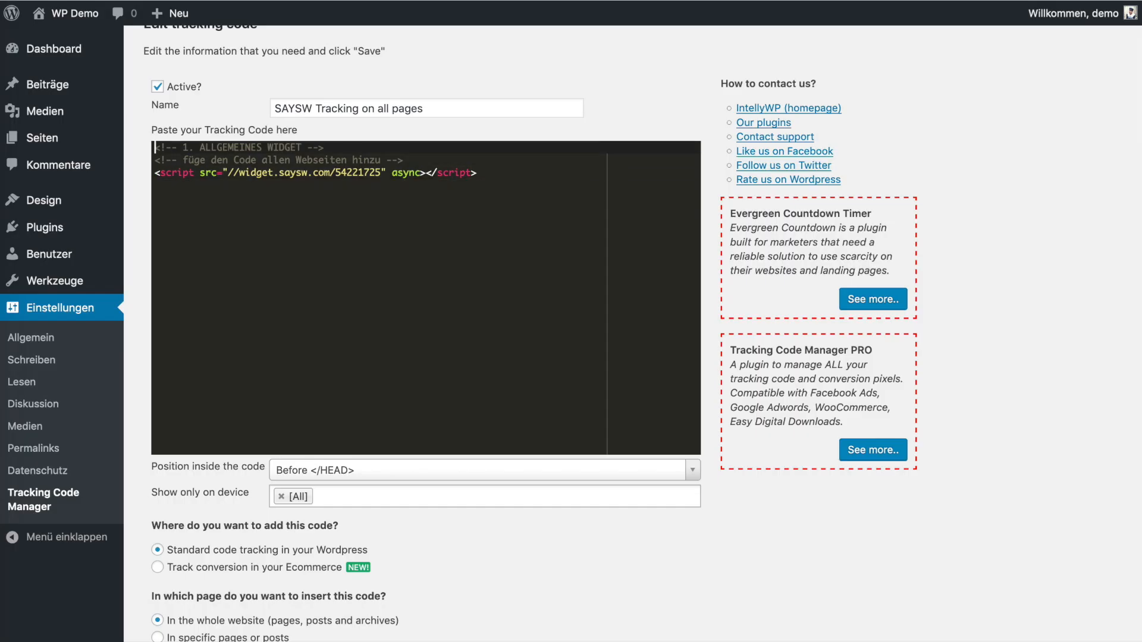
key("shift+Up")
key("shift+Up")
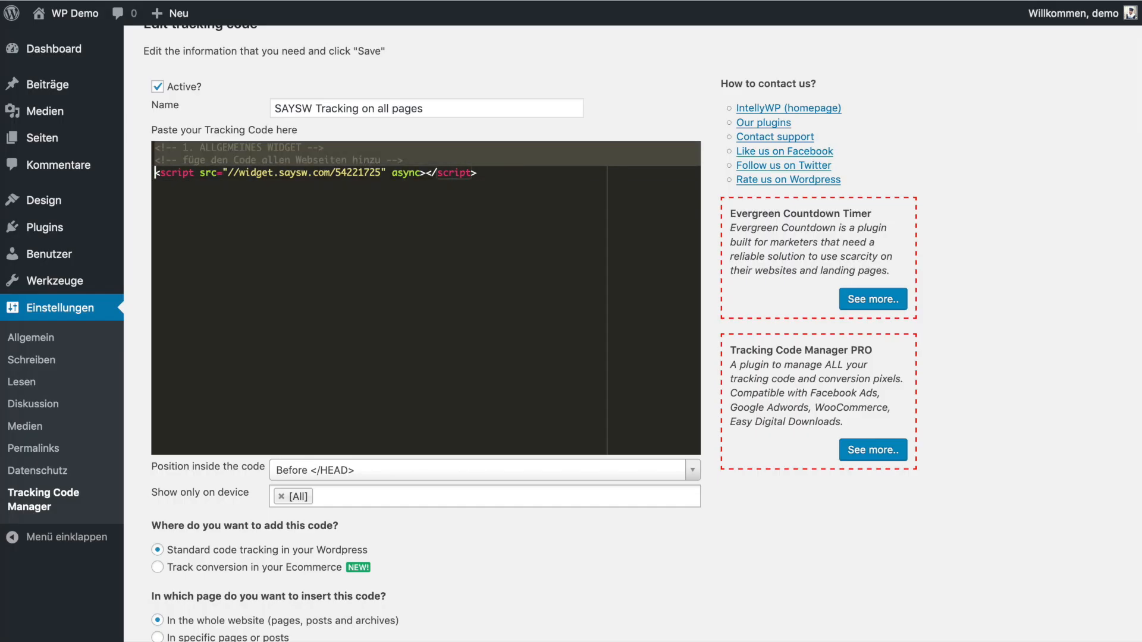
key("BackSpace")
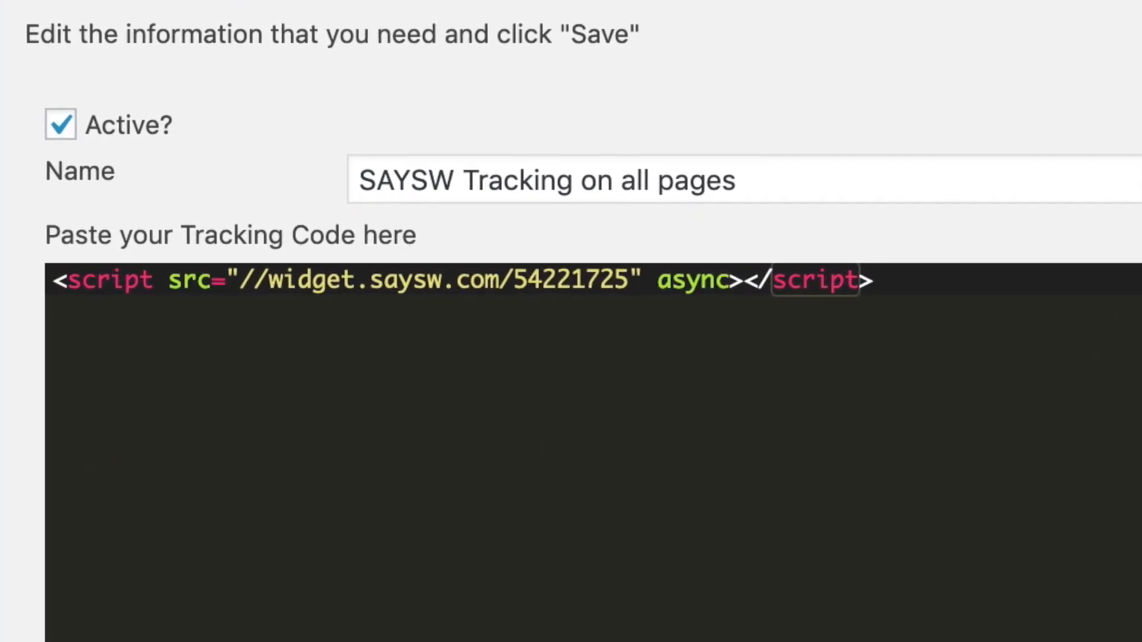
scroll(284, 494, "down", 5)
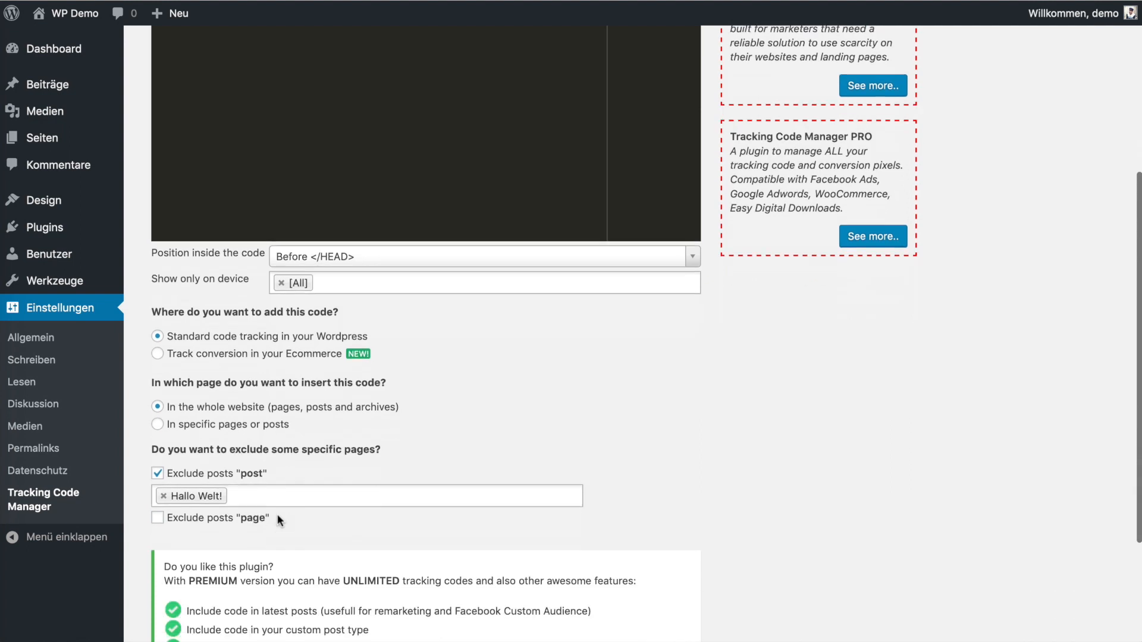
- Save tracking code #1 so it's listed as 'SAYSW Tracking on all pages', active Everywhere
scroll(278, 521, "down", 2)
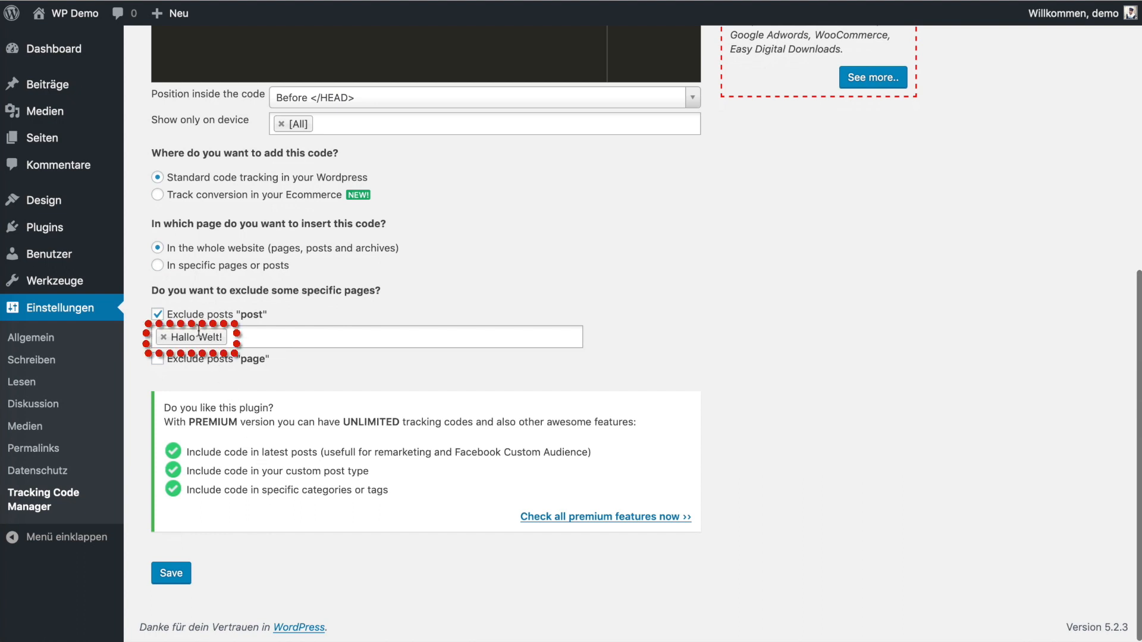
left_click(172, 574)
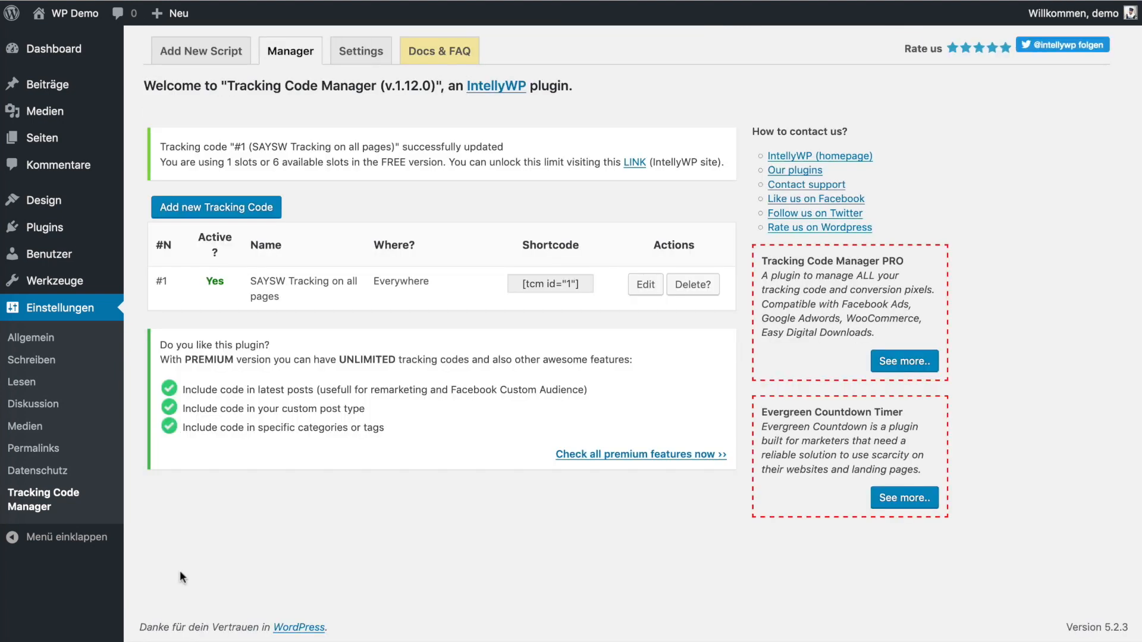
- Add a new tracking code named 'SAYSW Widget Video Avatar'
left_click(224, 208)
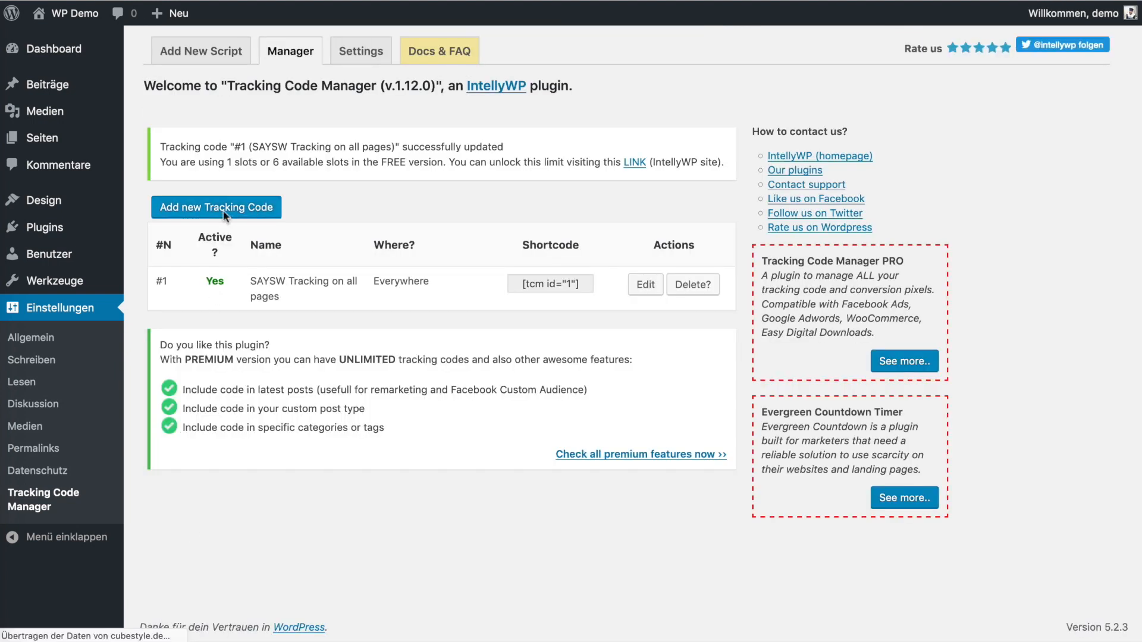
left_click(312, 169)
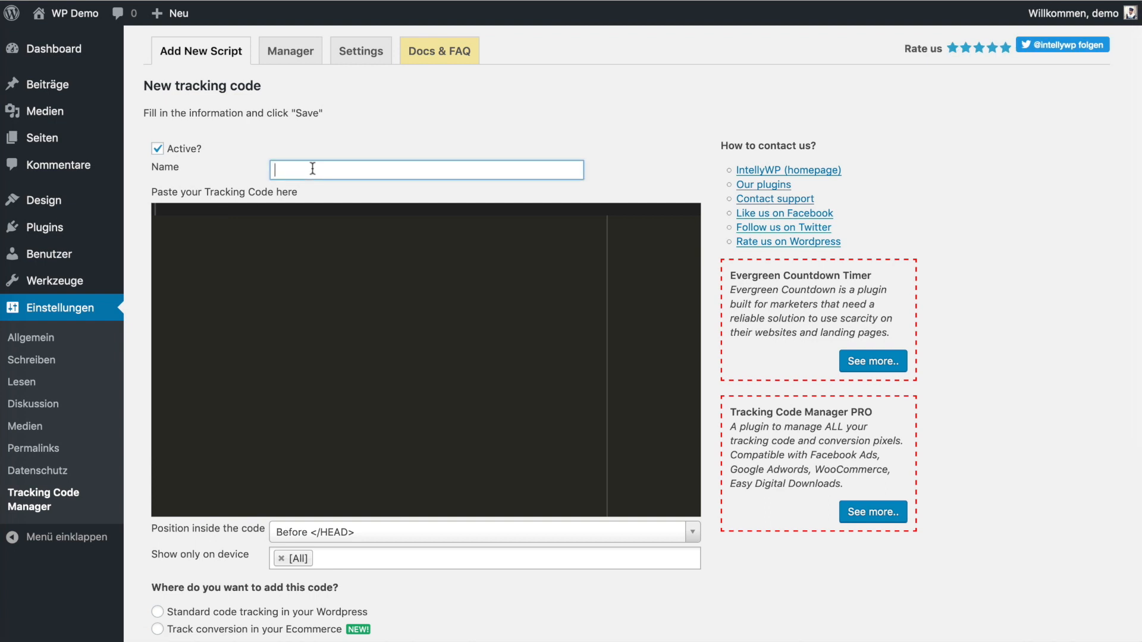
type("SAYSW Widget Video Avatar")
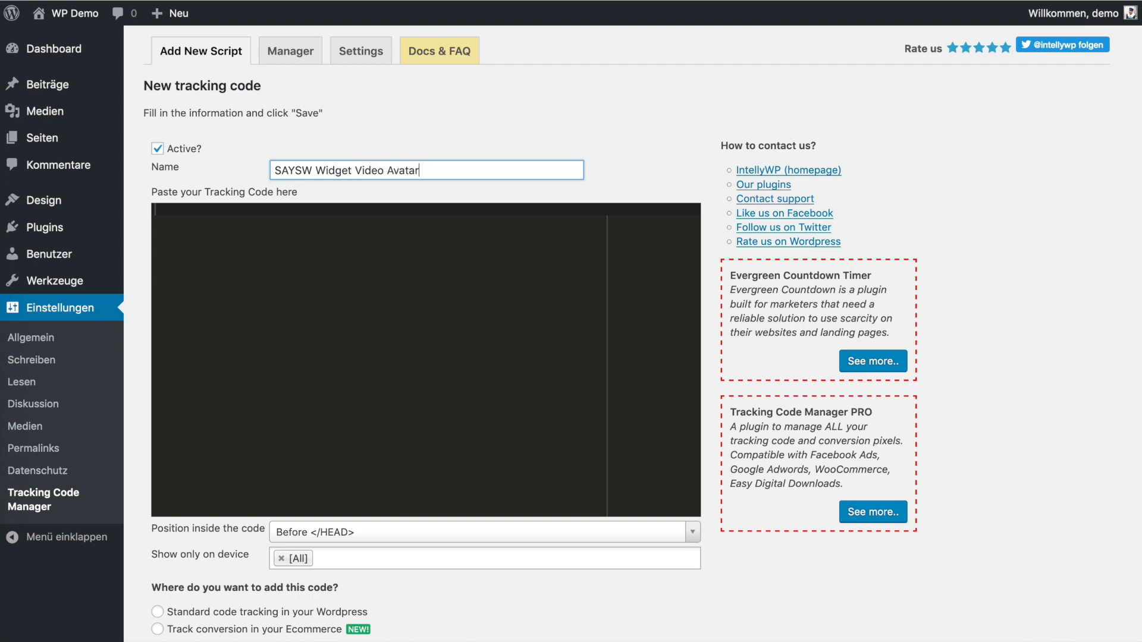
- Paste the SaySW snippet and keep only the video widget div with data-pid 45061625
left_click(327, 391)
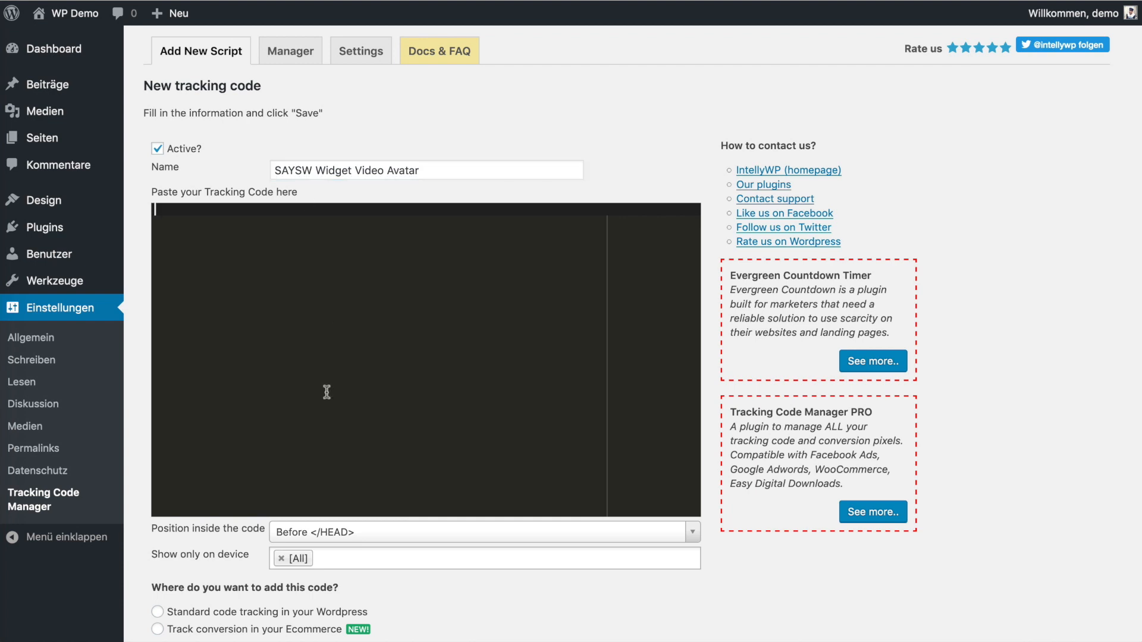
type("<!-- 1. ALLGEMEINES WIDGET --> <!-- füge den Code allen Webseiten hinzu --> <script src=\"//widget.saysw.com/54221725\" async></script> <!-- ENDE ALLGEMEINES WIDGET -->  <!-- 2. VIDEO WIDGET --> <!-- füge den Code zusätzlich Webseiten hinzu auf denen dein Video abgespielt werden soll  --> <div class=\"ssw-widget\" data-pid=\"45061625\"></div> <!-- ENDE VIDEO WIDGET -->")
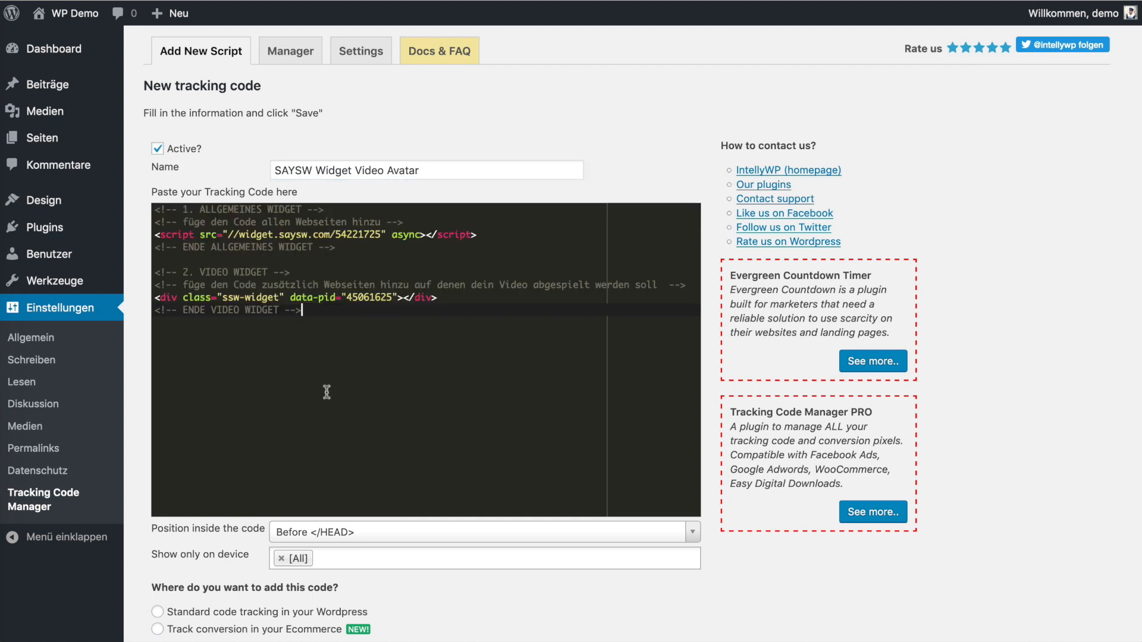
key("shift+Up")
key("shift+Up")
key("shift+Up")
key("shift+Up")
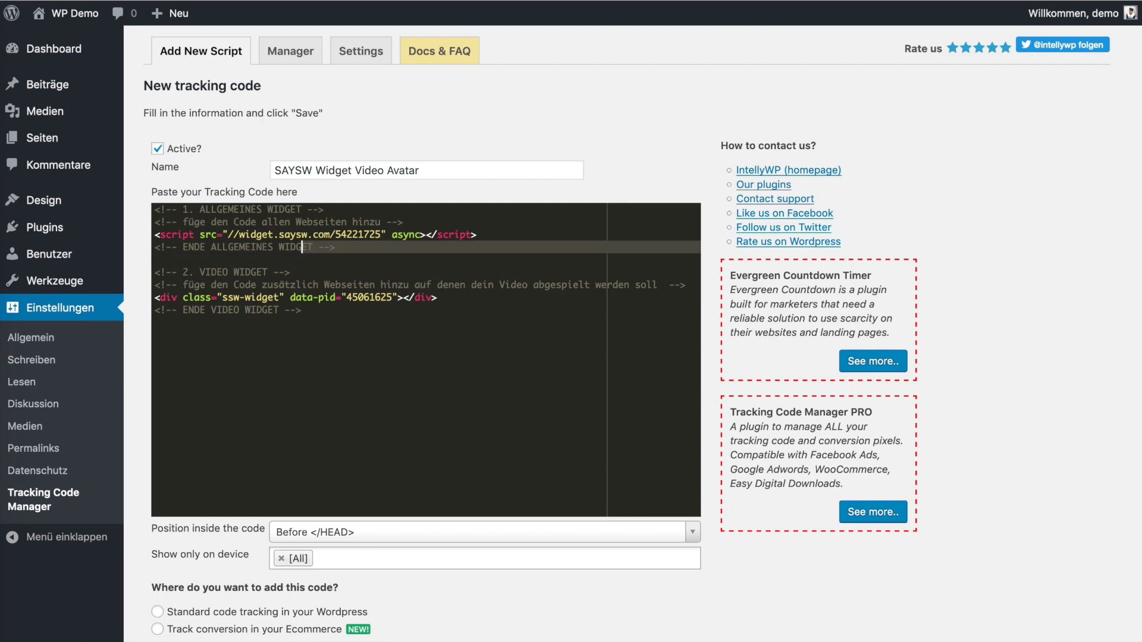
key("BackSpace")
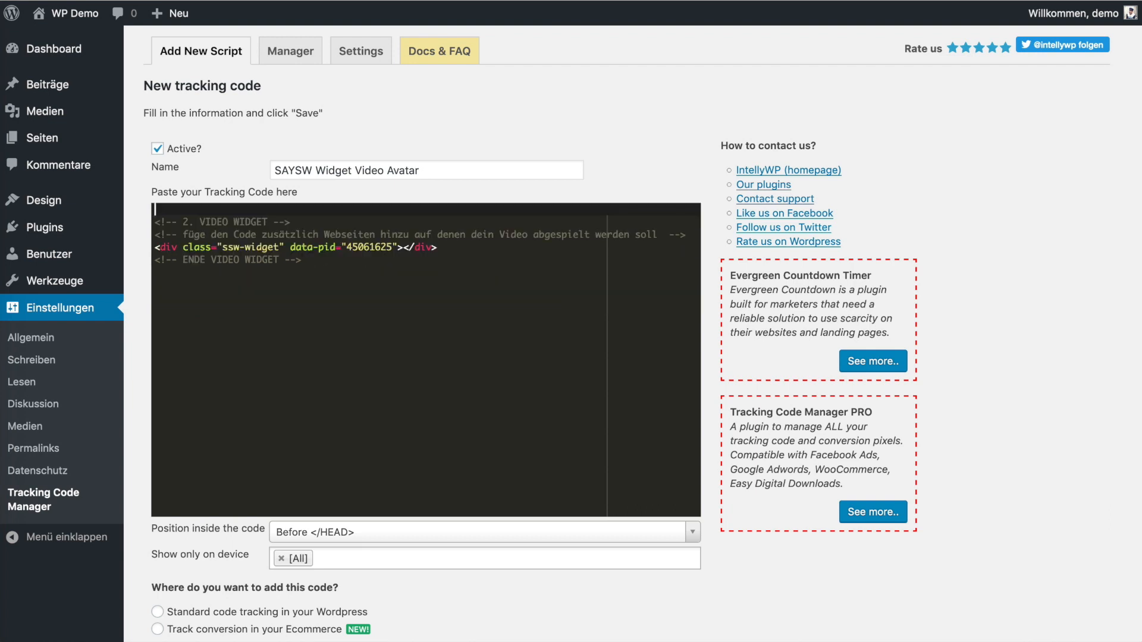
key("shift+Down")
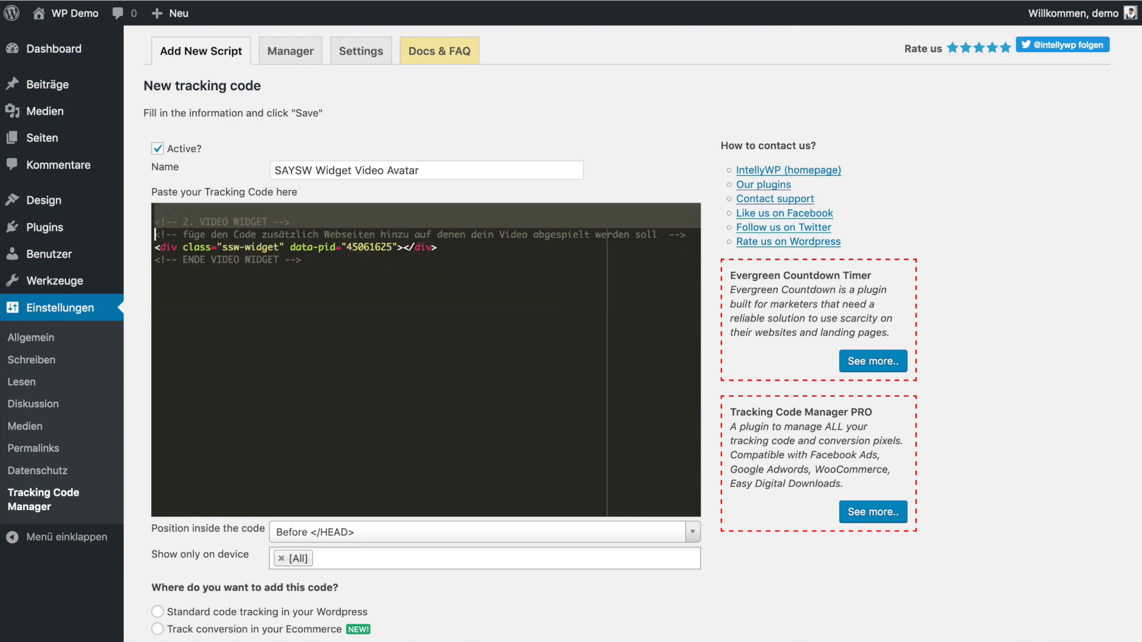
key("shift+Down")
key("BackSpace")
key("Down")
key("shift+End")
key("BackSpace")
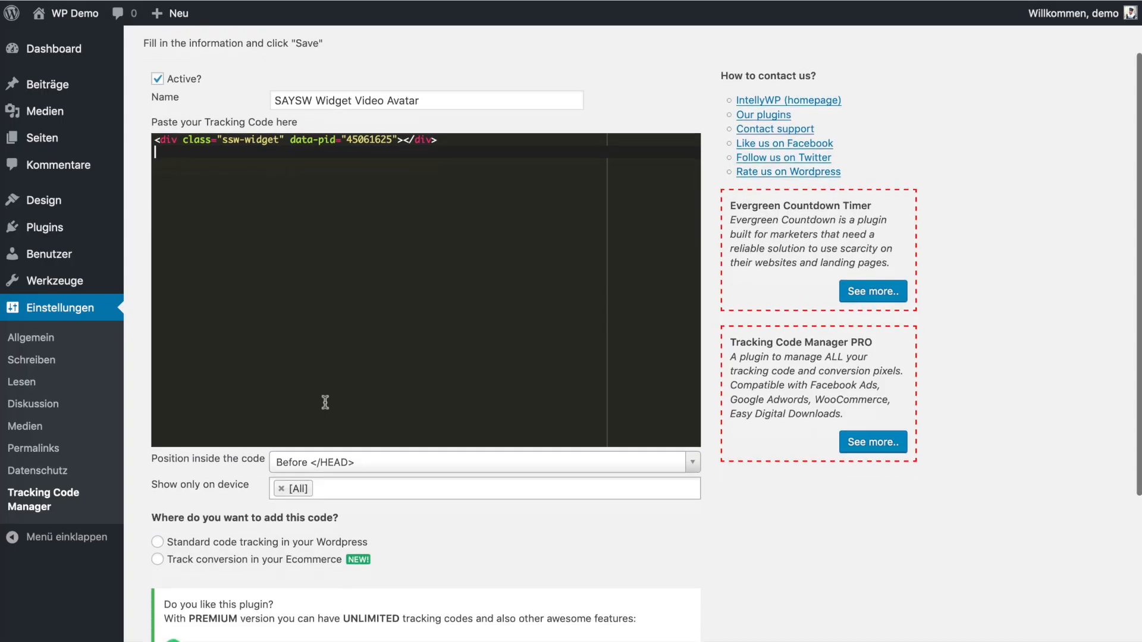
- Make it a standard tracking code limited to specific pages, including all posts of type 'page'
scroll(326, 402, "down", 5)
left_click(278, 351)
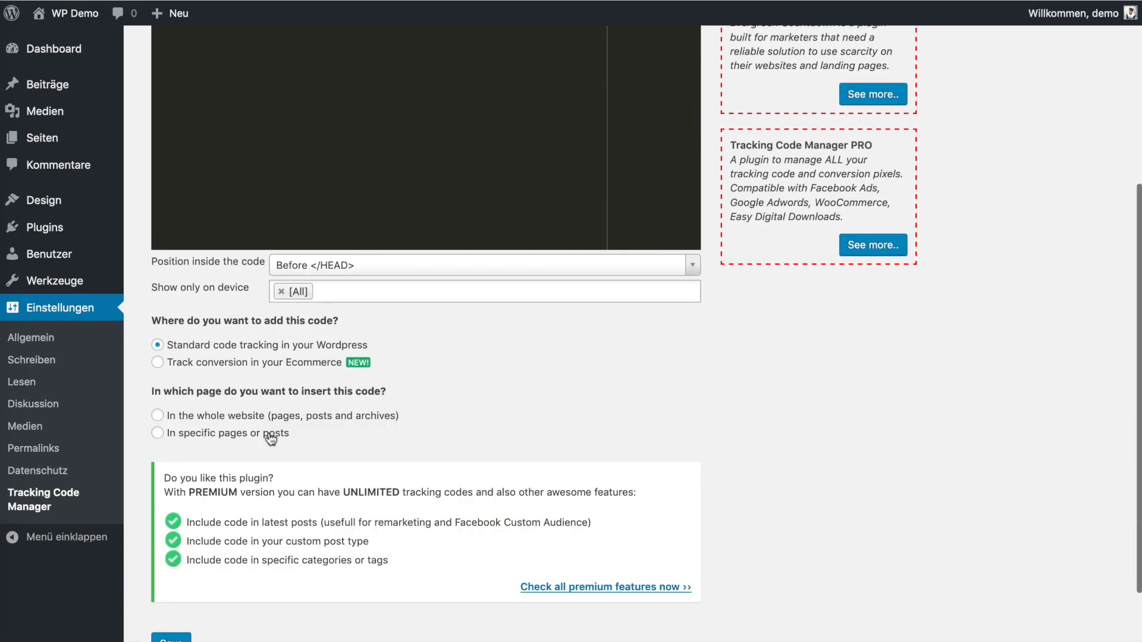
left_click(271, 437)
scroll(250, 297, "down", 5)
left_click(215, 295)
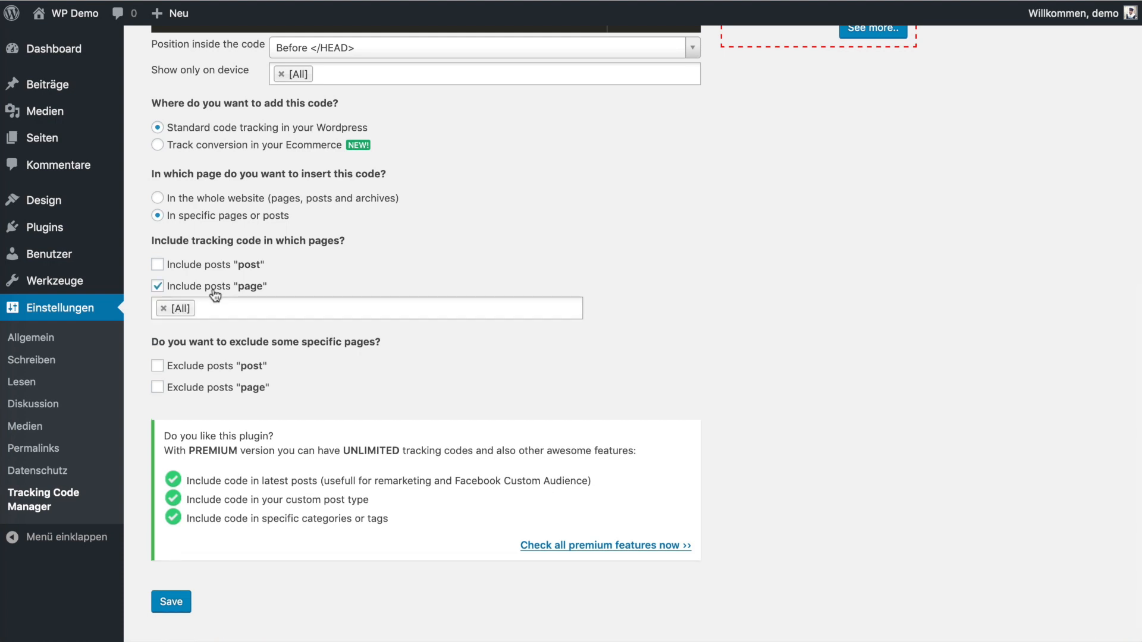
- Save the SAYSW Widget Video Avatar code and go to the site's front end
left_click(170, 602)
mouse_move(91, 18)
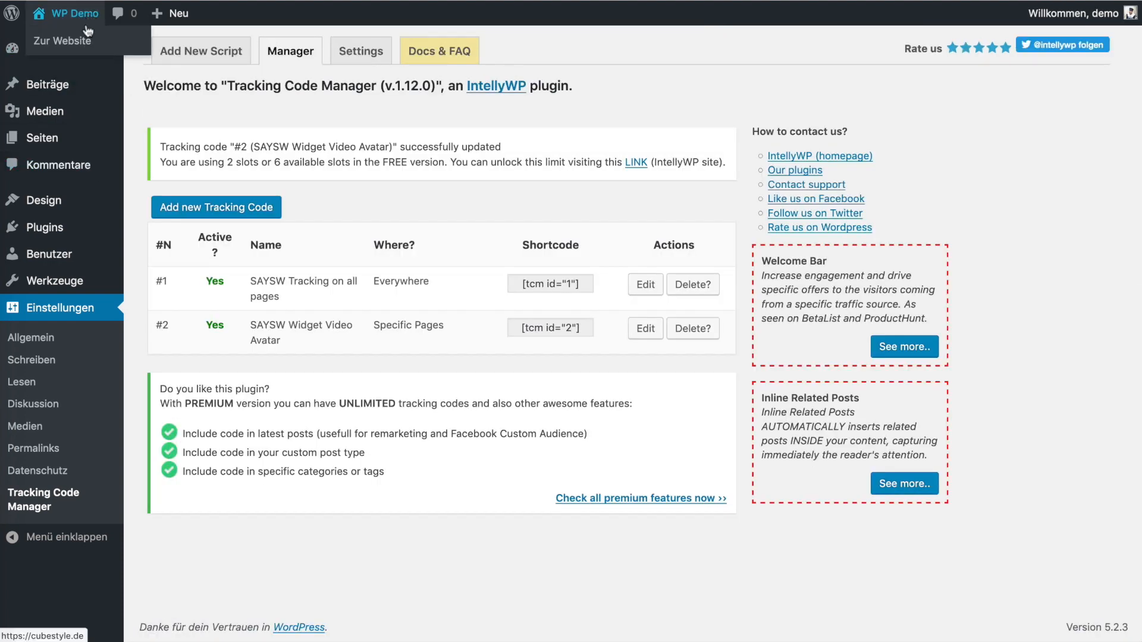
left_click(72, 41)
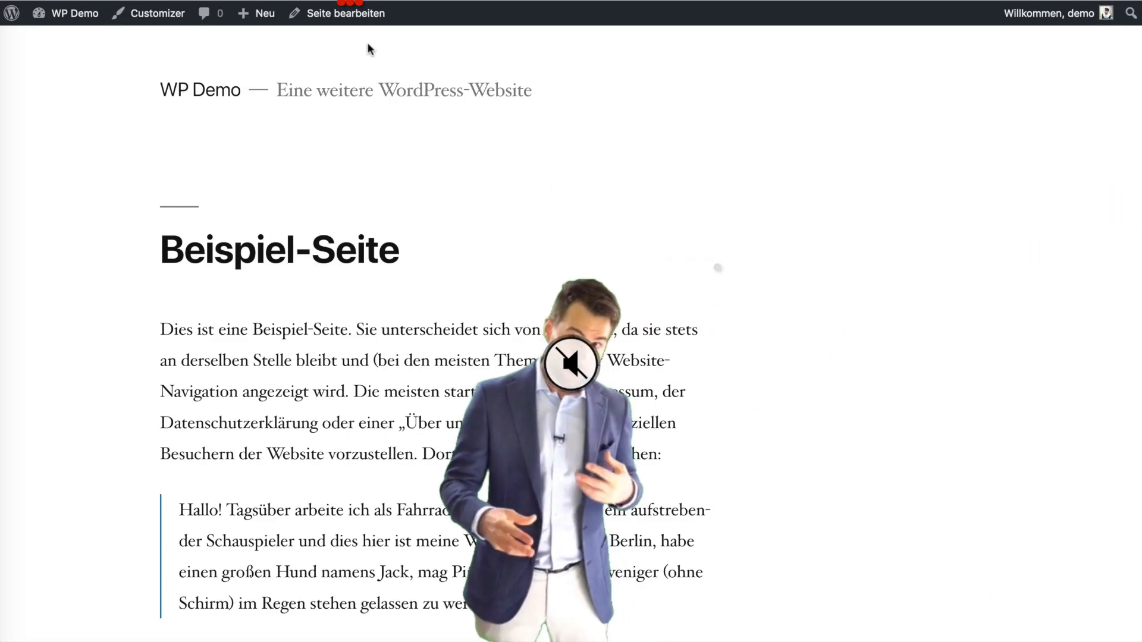
- Switch the Beispiel-Seite into the page editor via Seite bearbeiten in the admin bar
left_click(351, 13)
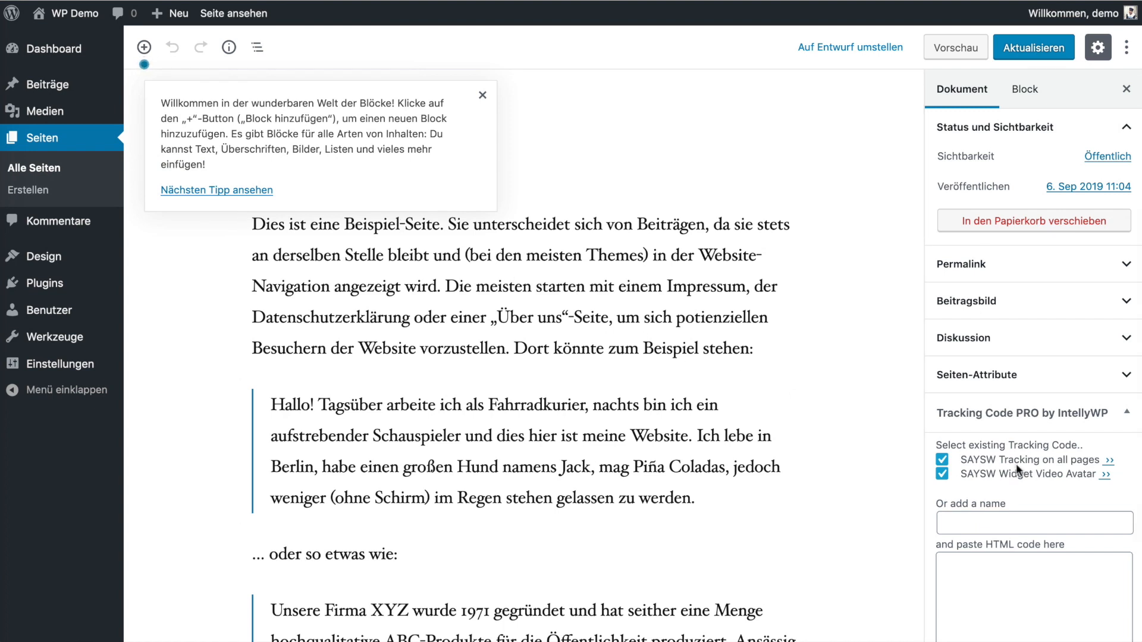
- Untick SAYSW Widget Video Avatar in the Tracking Code PRO panel, save with Aktualisieren, then view the page
scroll(1016, 463, "down", 2)
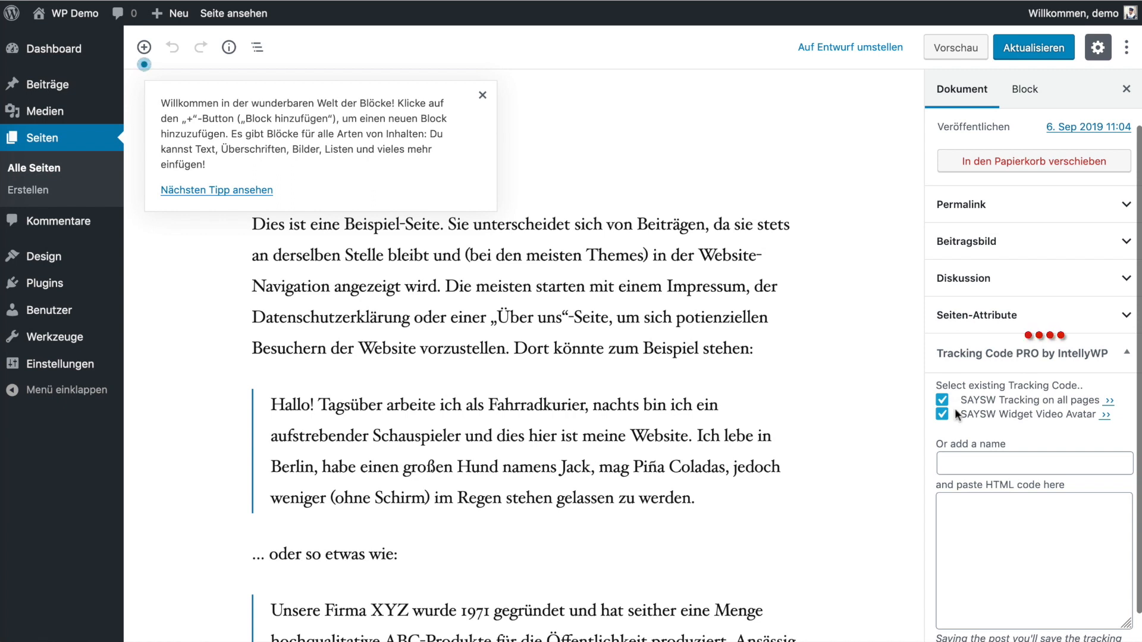
left_click(941, 415)
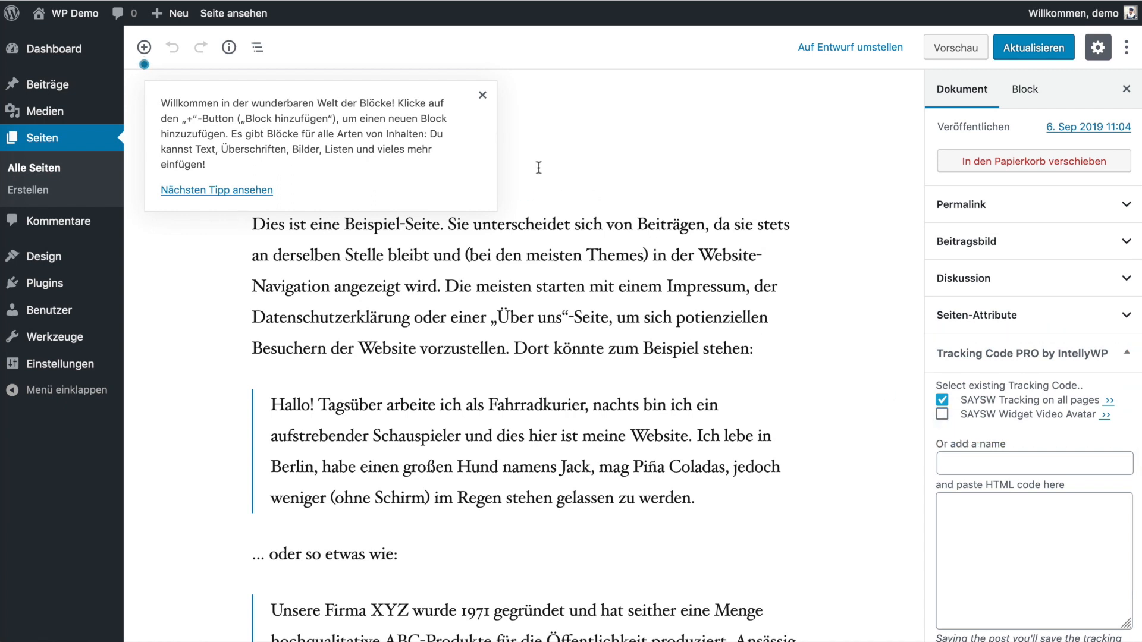
left_click(1013, 47)
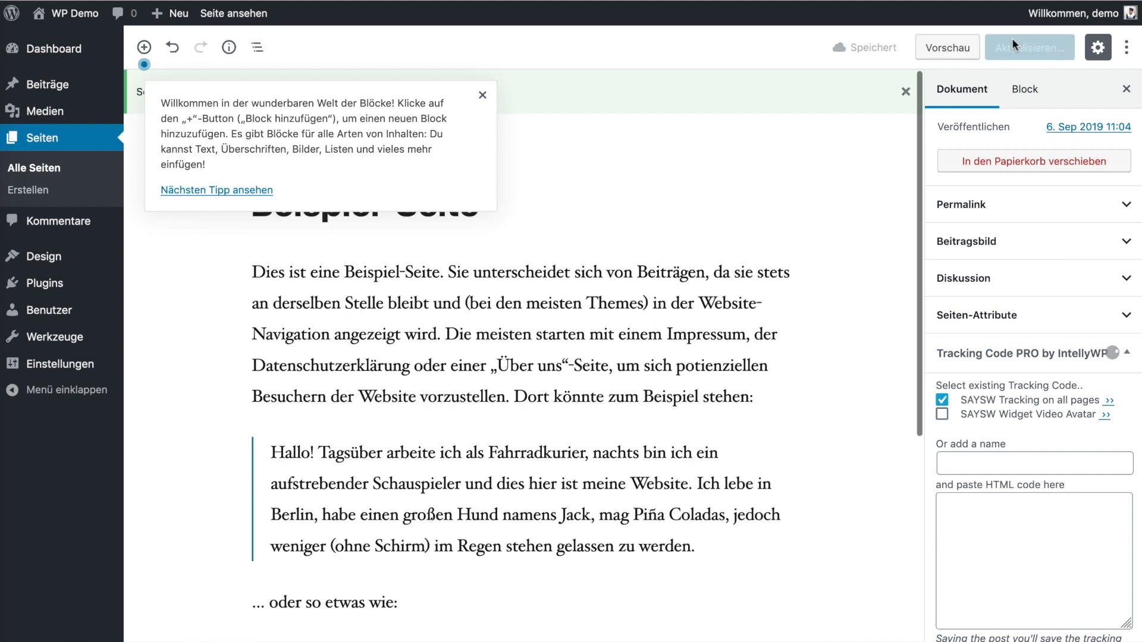
left_click(235, 13)
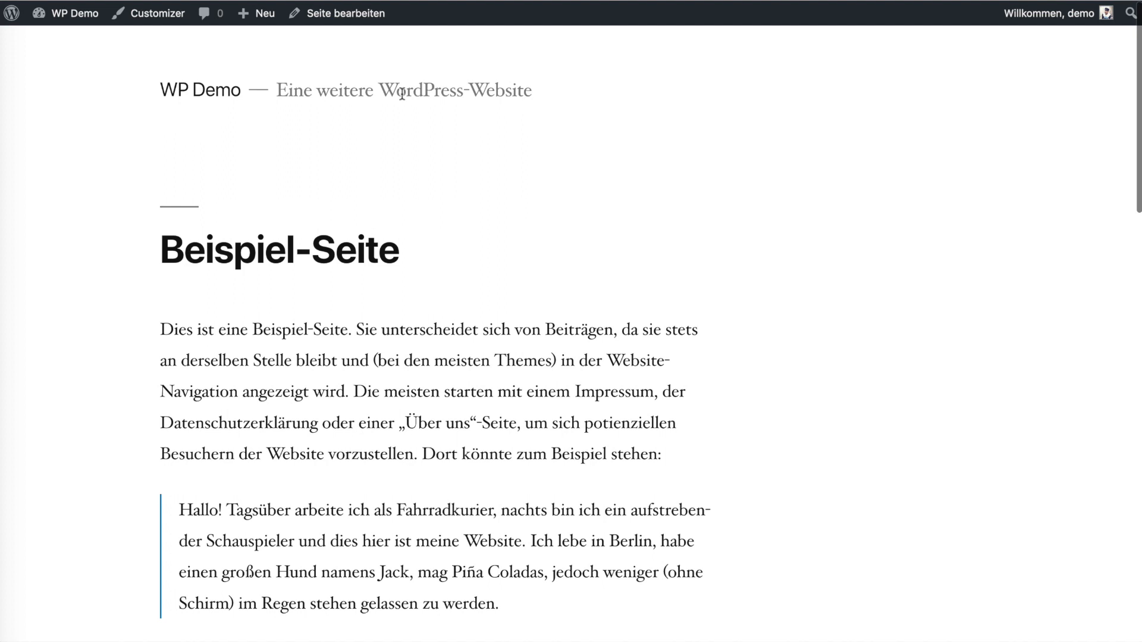
scroll(402, 94, "down", 5)
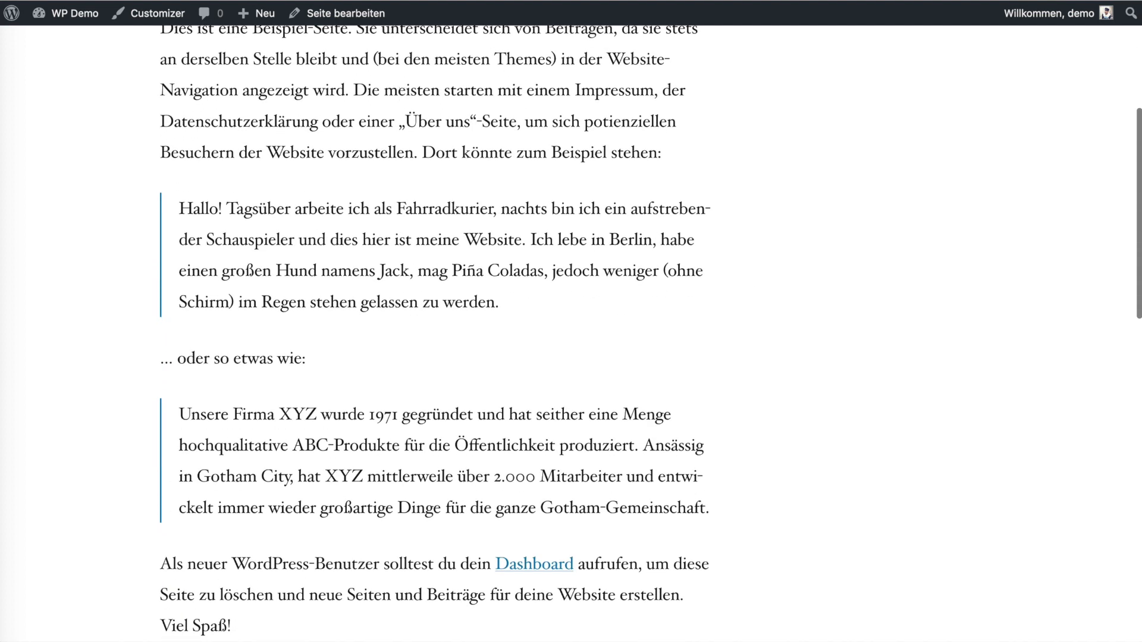